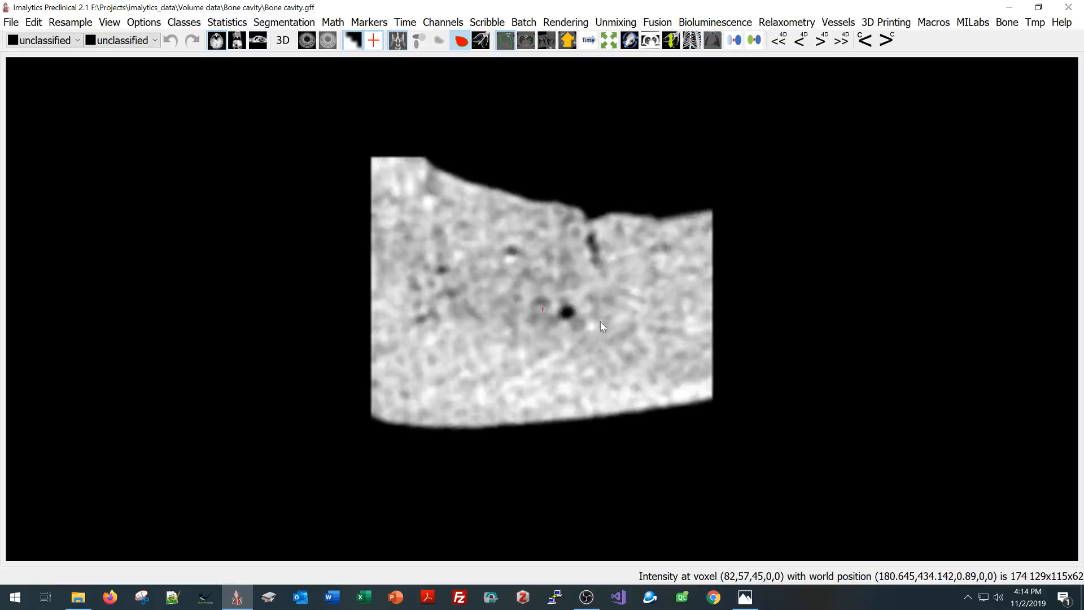
Step: Browse the bone slices to the dark cavity and display the two other orthogonal slice views
drag(609, 335, 577, 331)
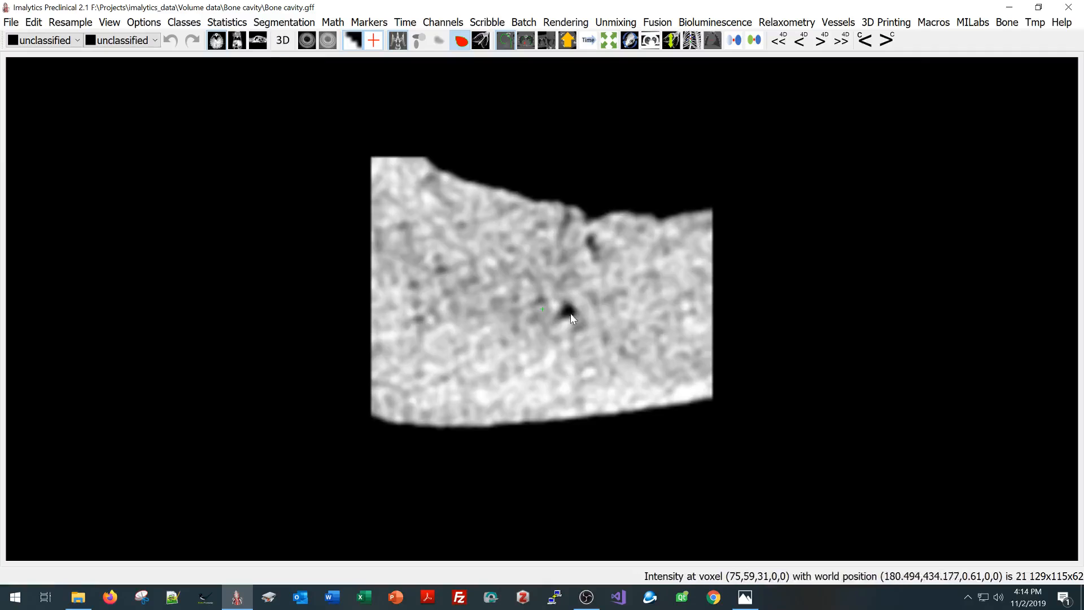
drag(570, 313, 571, 296)
click(238, 41)
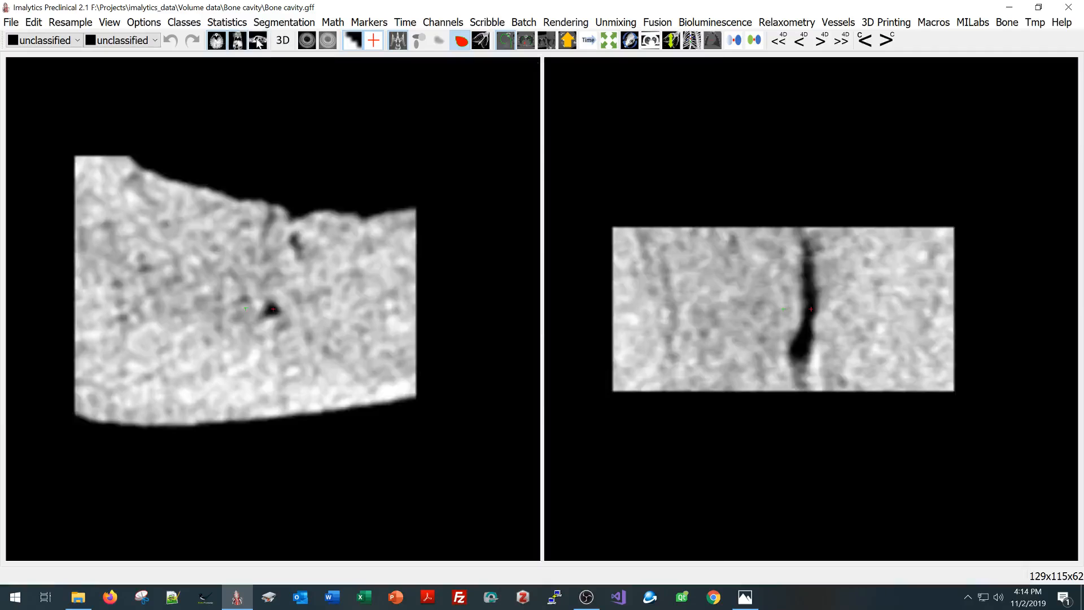
Step: Rotate the slice planes to follow the elongated dark cavity and inspect it through the neighbouring slices
click(629, 42)
drag(767, 373, 770, 379)
drag(617, 376, 616, 378)
drag(578, 326, 574, 325)
scroll(575, 326, up, 3)
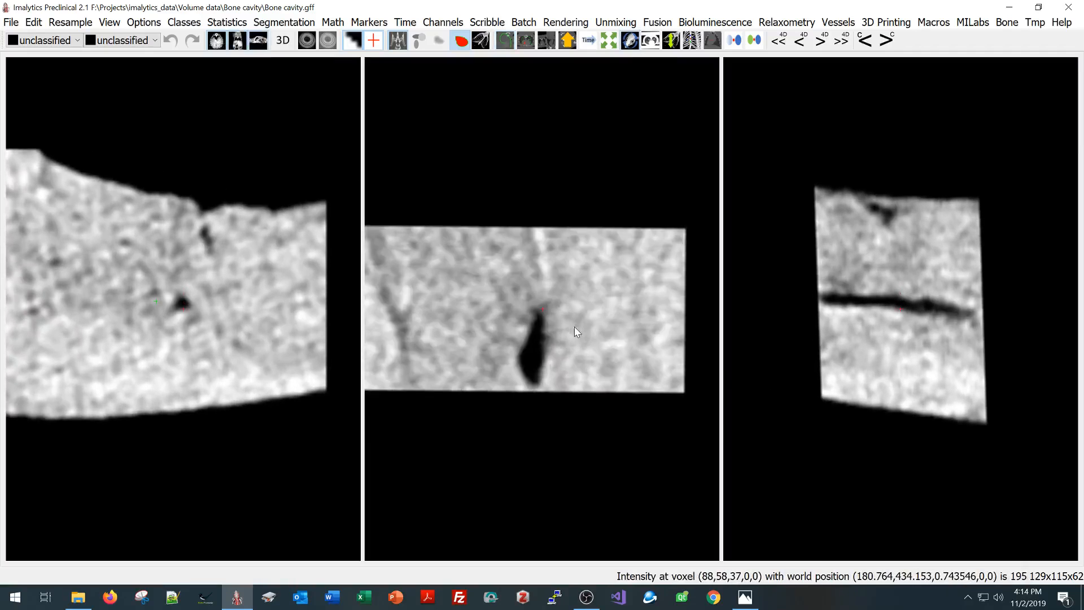
scroll(574, 326, down, 3)
drag(910, 404, 913, 404)
scroll(896, 342, down, 5)
scroll(895, 342, down, 2)
scroll(895, 337, up, 7)
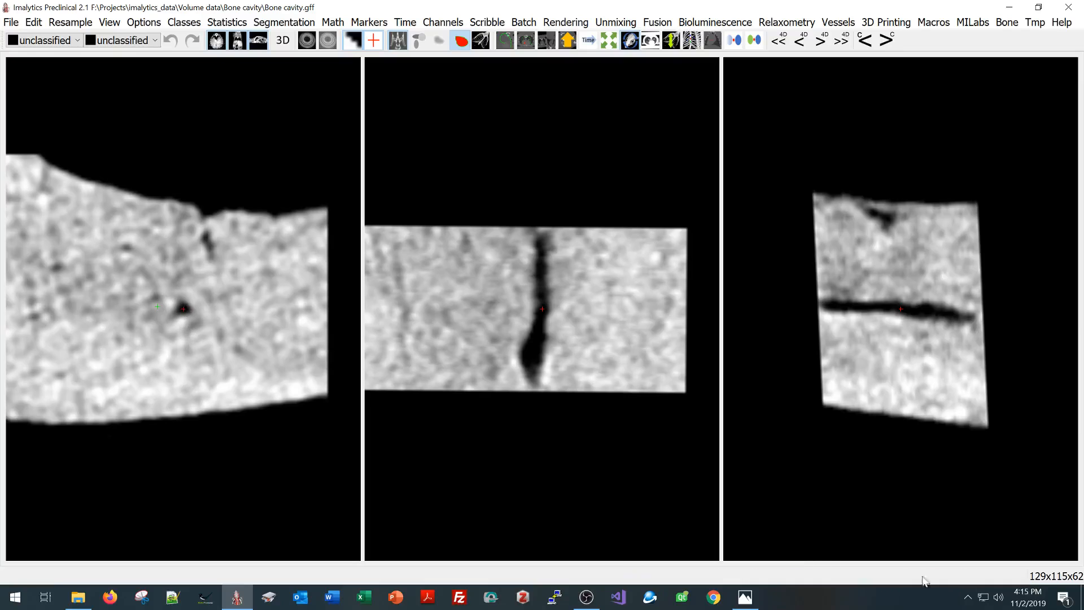
Step: Add a new segmentation class named Tmp
right_click(185, 313)
click(203, 319)
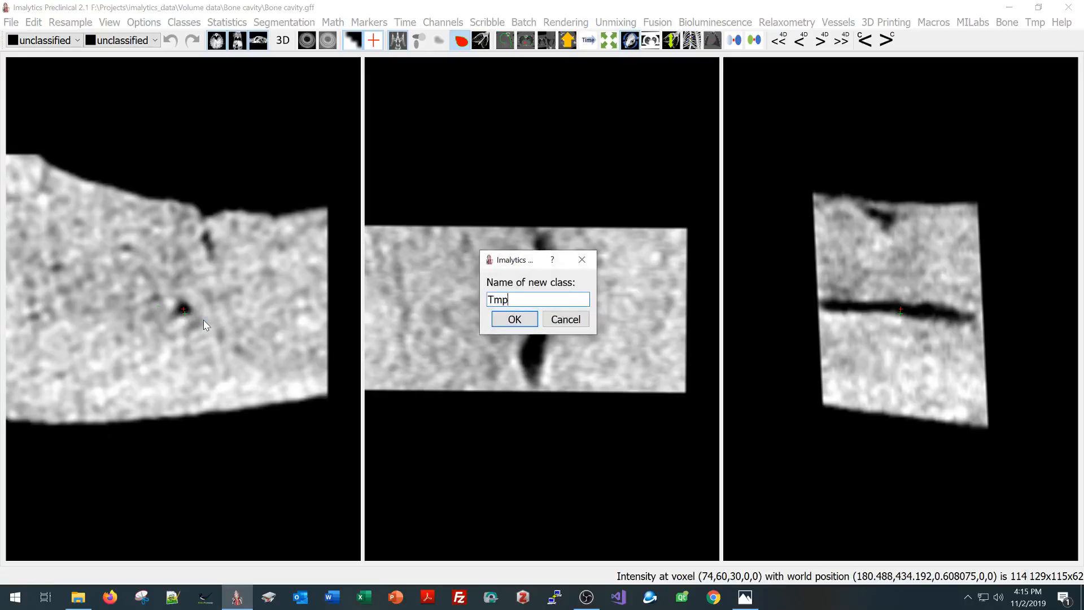
key(Return)
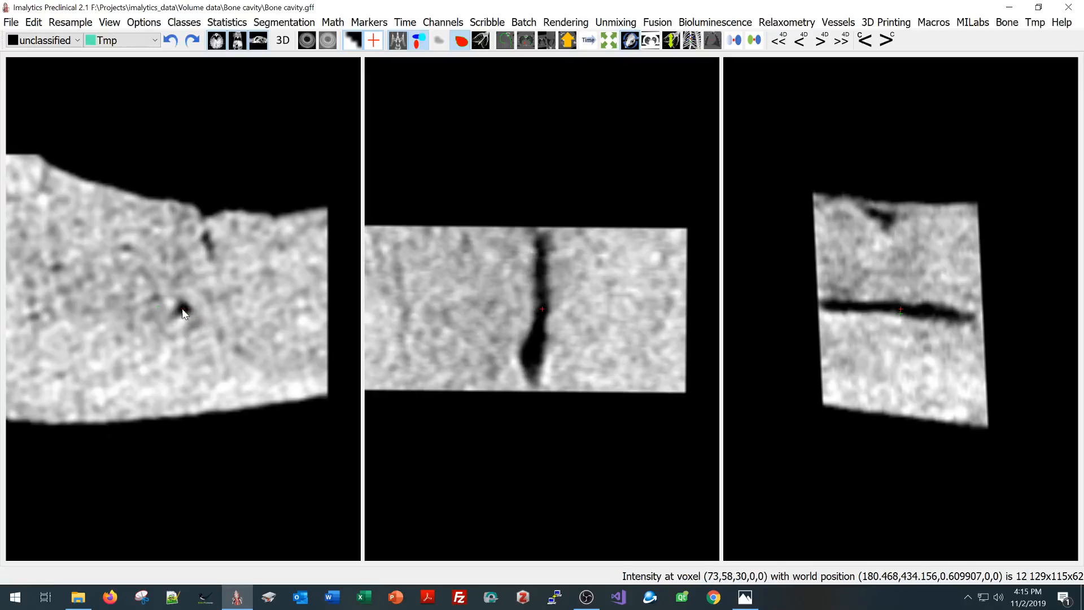
Step: Threshold the underlay below 100 into the Tmp class
right_click(182, 310)
mouse_move(254, 347)
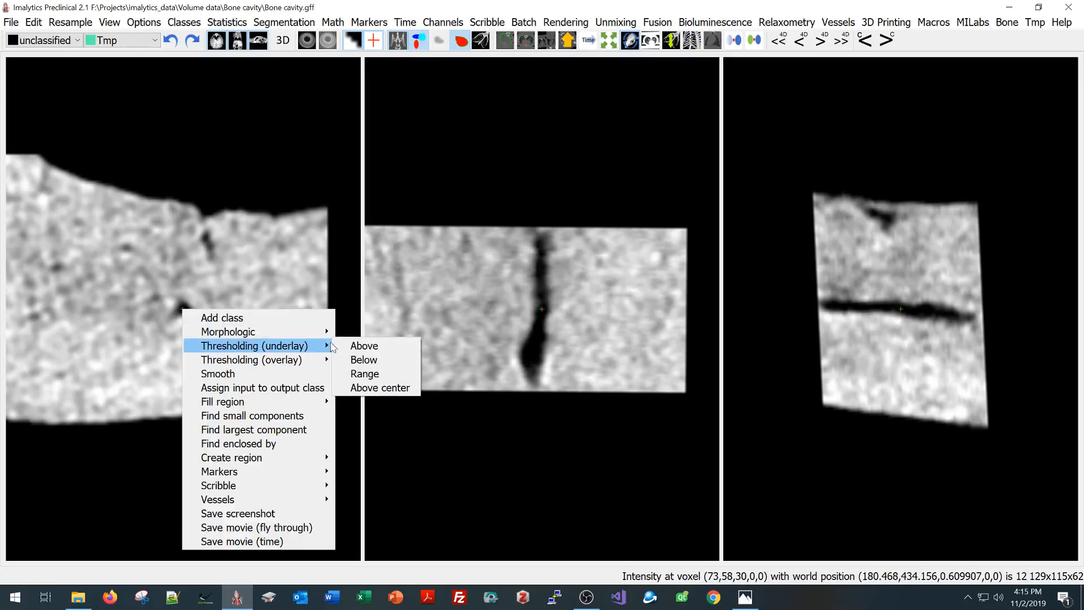
click(364, 359)
text(100)
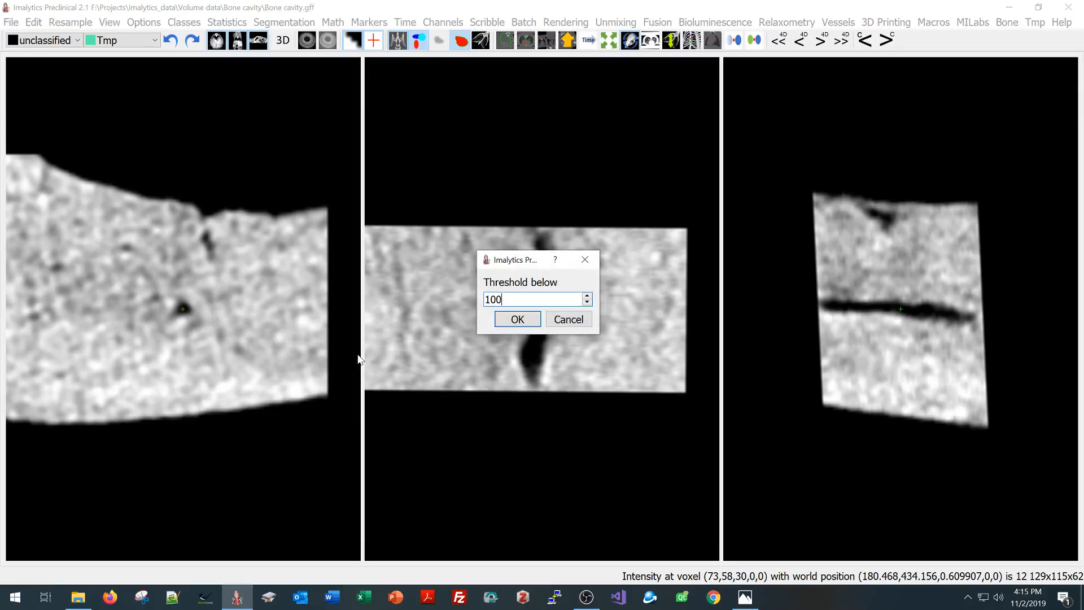
key(Return)
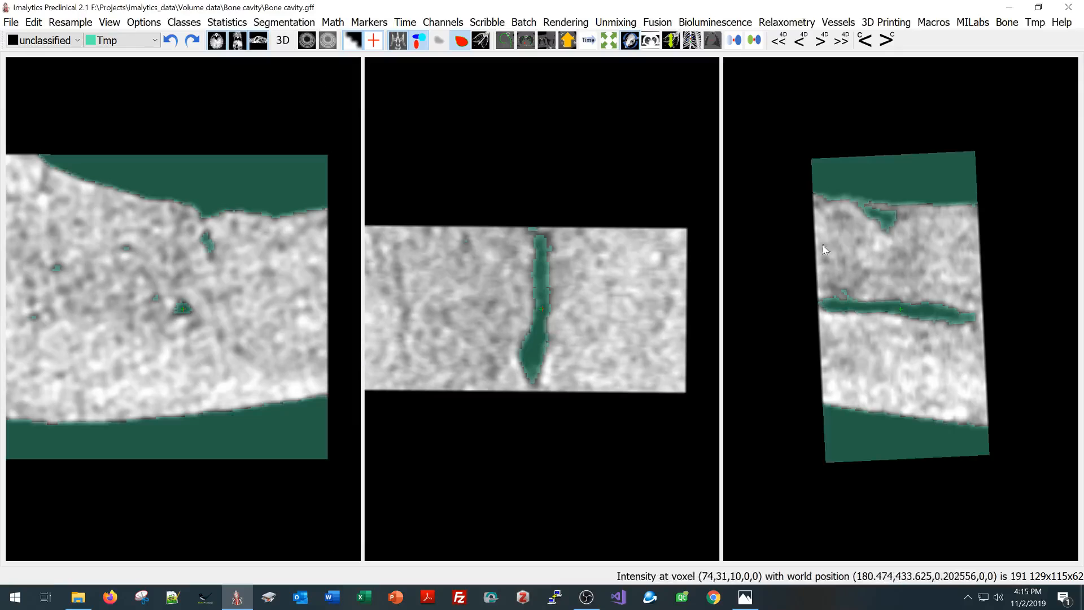
Step: Show the segmentation in a 3D view and hide the grayscale underlay
click(282, 40)
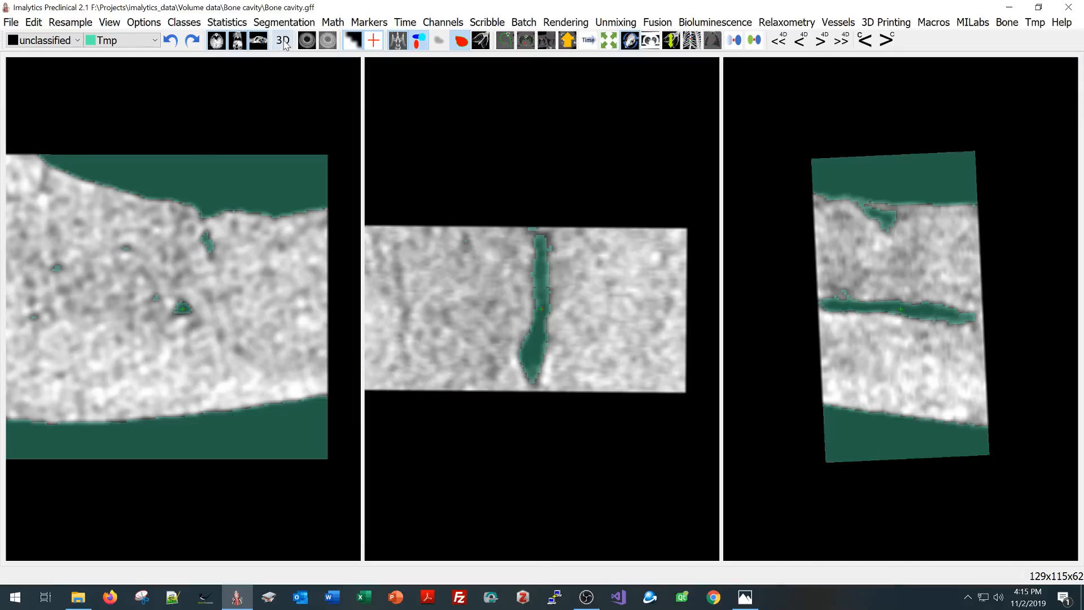
click(395, 46)
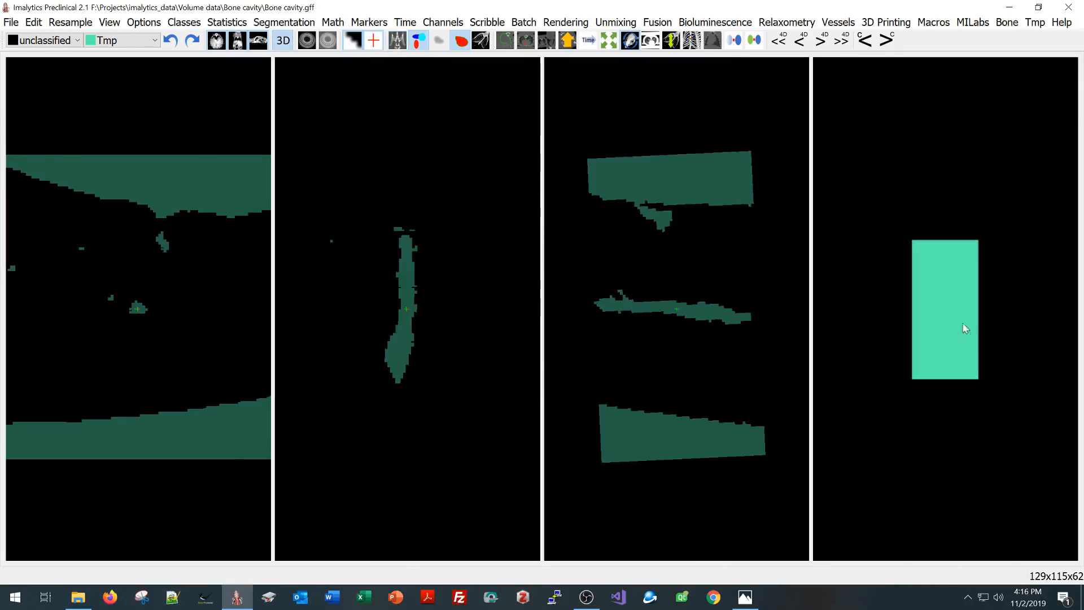
drag(963, 327, 996, 312)
scroll(953, 320, up, 3)
Step: Add a new segmentation class named Cavity
right_click(960, 298)
click(976, 308)
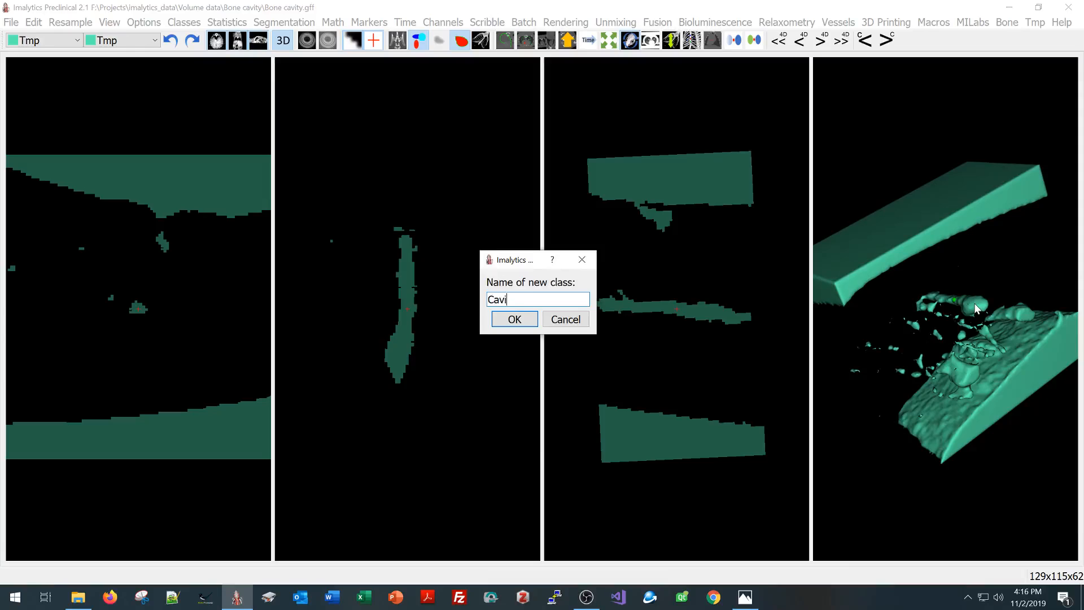
key(Return)
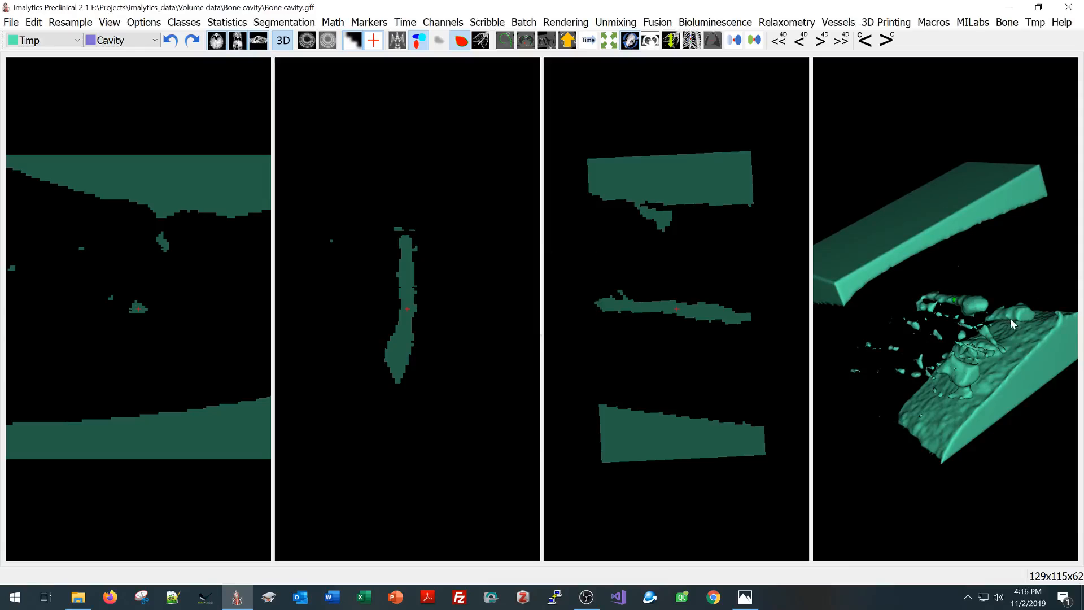
Step: Fill the connected elongated cavity region with the Cavity class, starting from its surface in the 3D view
right_click(973, 308)
mouse_move(963, 398)
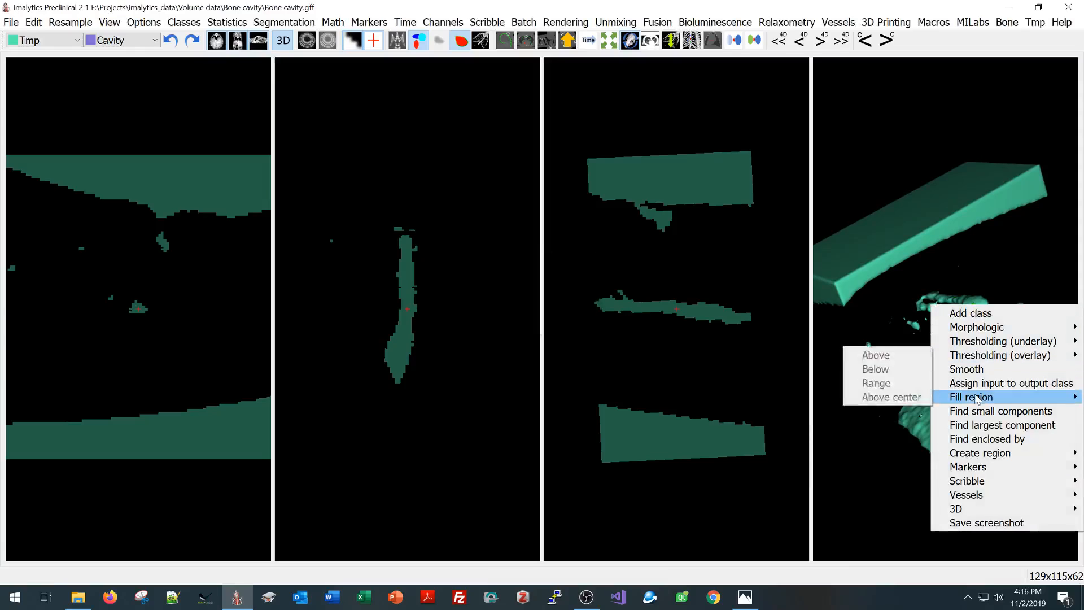
click(881, 397)
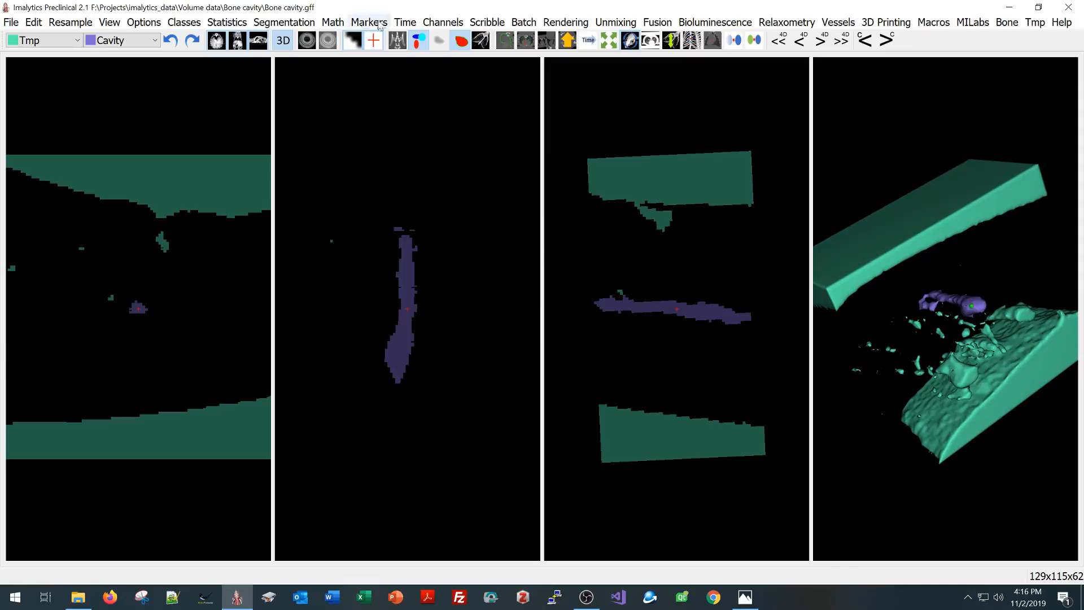
Step: Remove the Tmp class from the segmentation
click(184, 23)
click(192, 48)
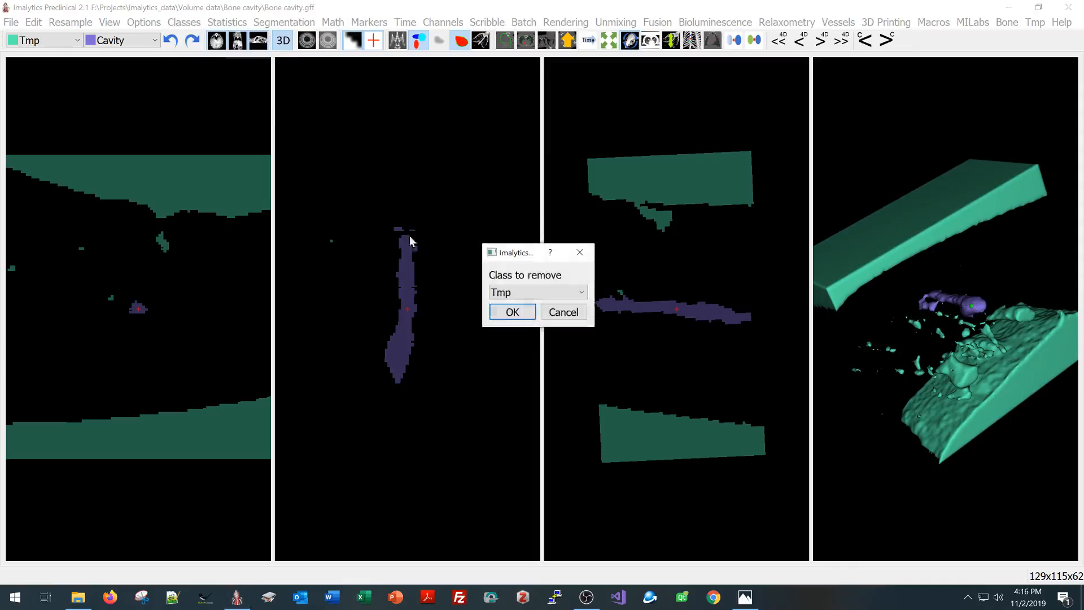
click(511, 313)
Step: Locate the thin bridges between the side branch and the main cavity and cut them to separate the branch
drag(950, 288, 829, 302)
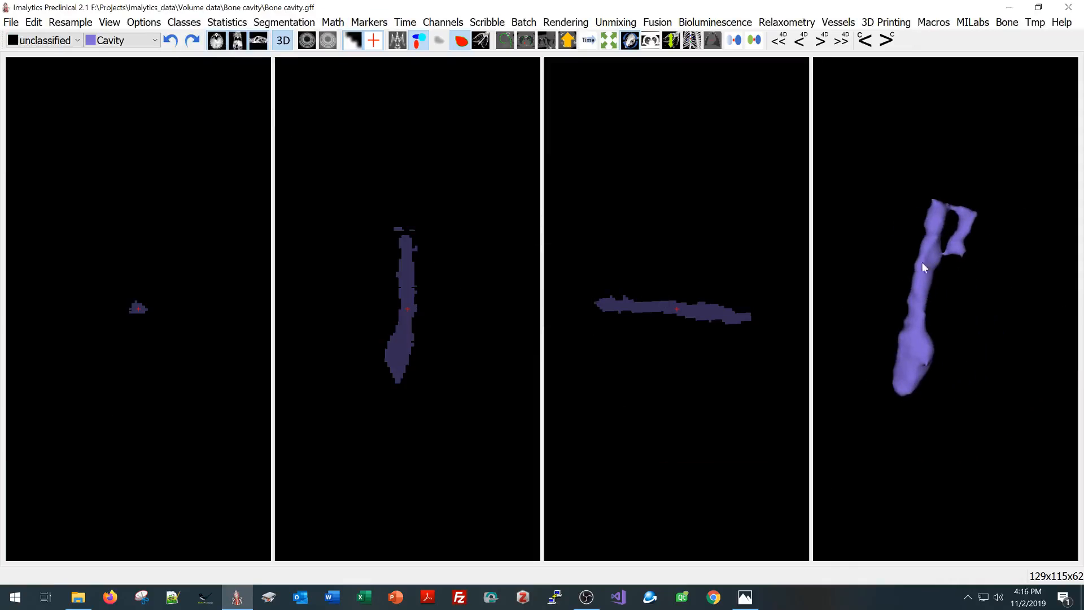
scroll(923, 267, up, 3)
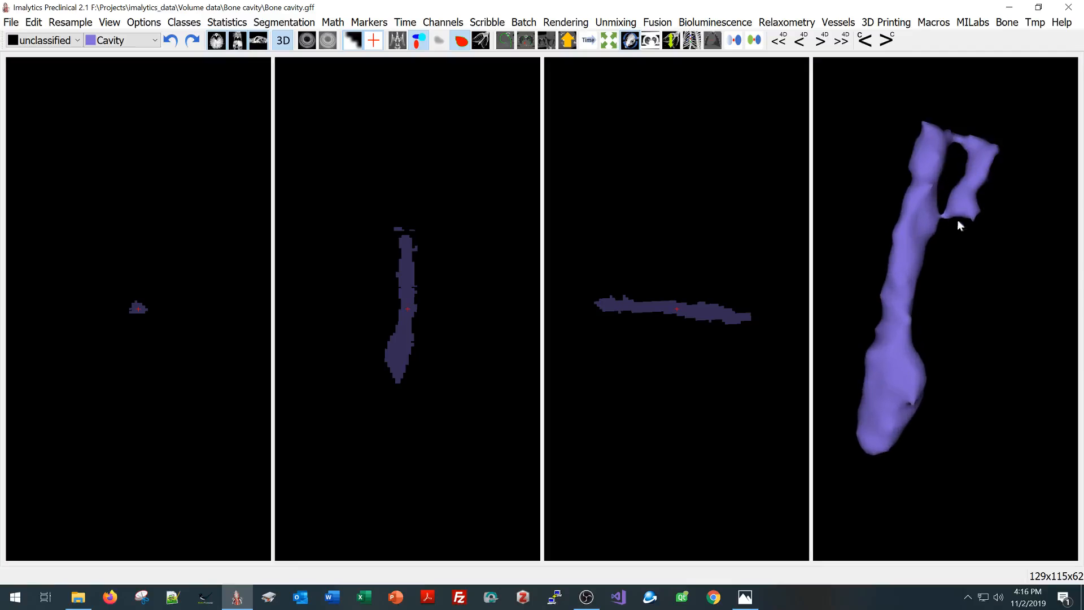
click(943, 216)
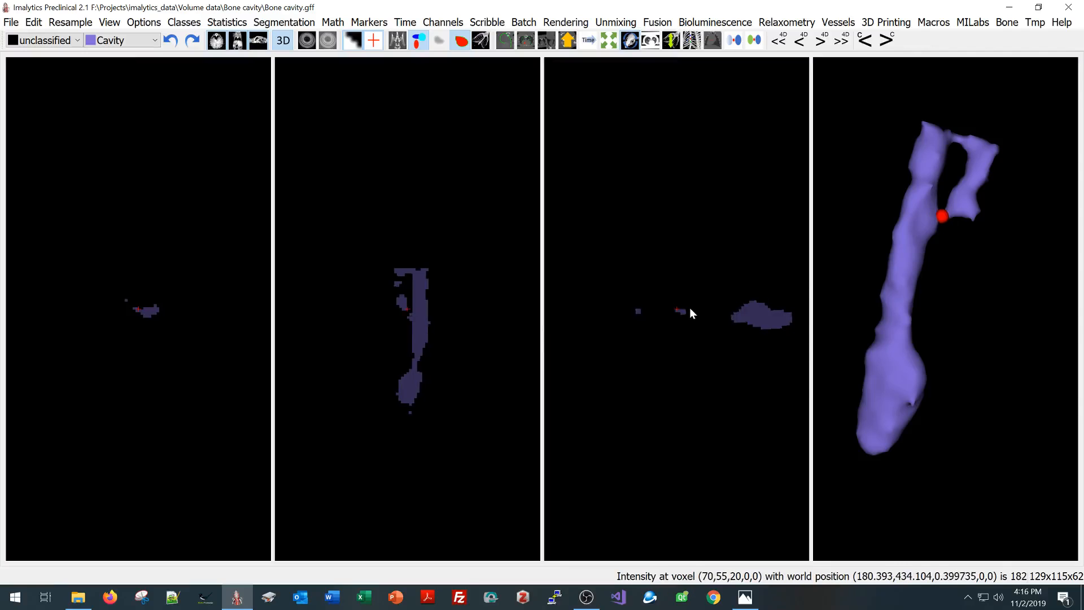
mouse_move(688, 305)
mouse_down()
mouse_move(672, 304)
mouse_move(691, 300)
mouse_move(672, 316)
mouse_move(689, 305)
mouse_move(627, 310)
mouse_move(645, 316)
mouse_up()
click(501, 41)
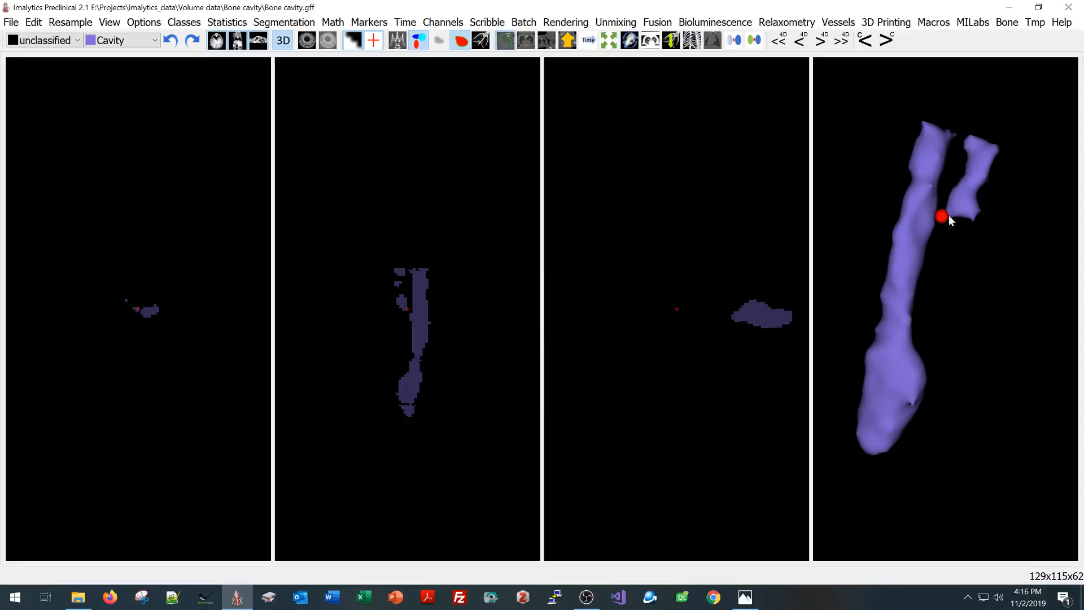
Step: Set the output class to unclassified and fill the detached side branch with it to remove it from Cavity
key(0)
click(111, 41)
click(119, 37)
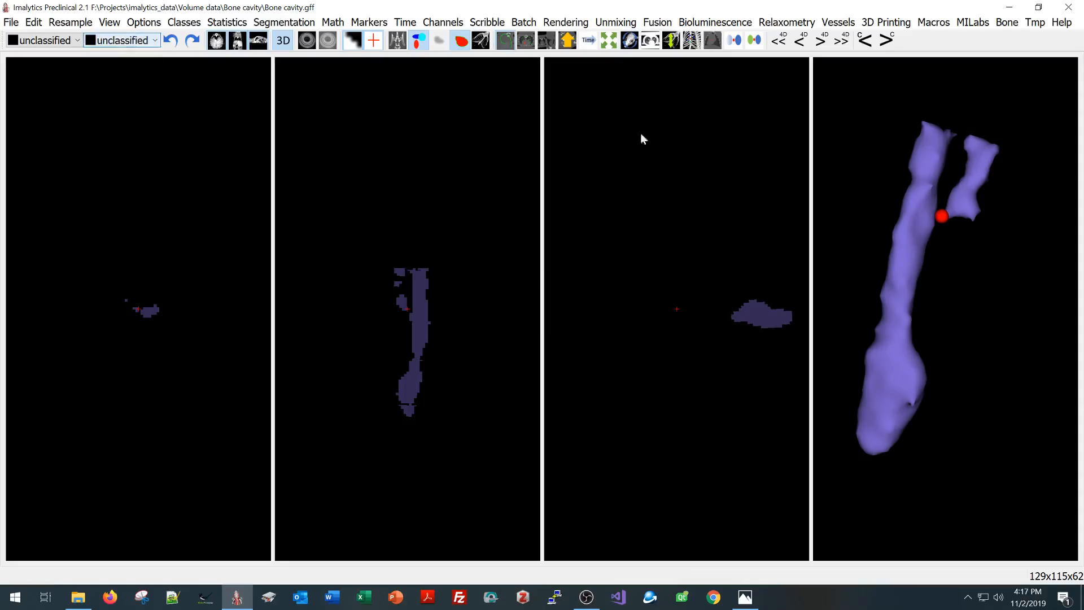
right_click(964, 173)
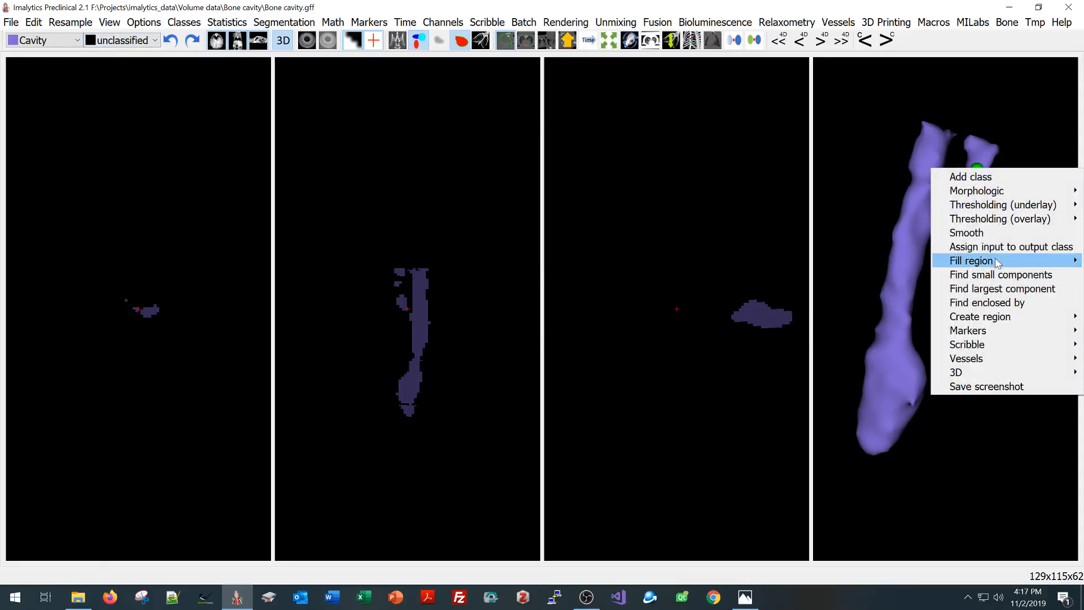
mouse_move(997, 263)
click(903, 265)
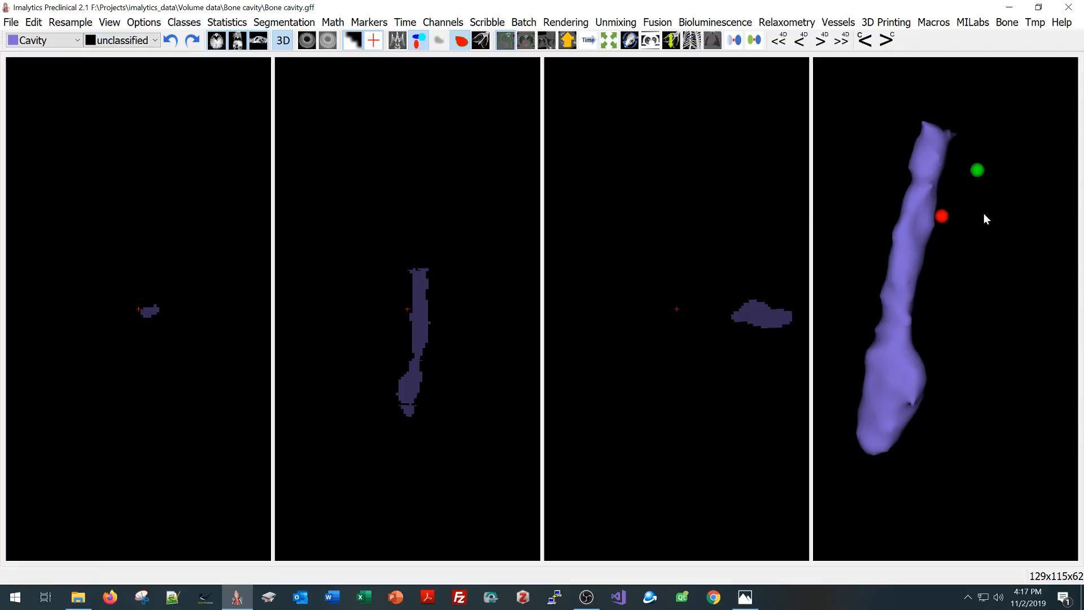
Step: Inspect the cleaned cavity in 3D and choose Cavity as the input class
click(630, 42)
drag(926, 382, 927, 285)
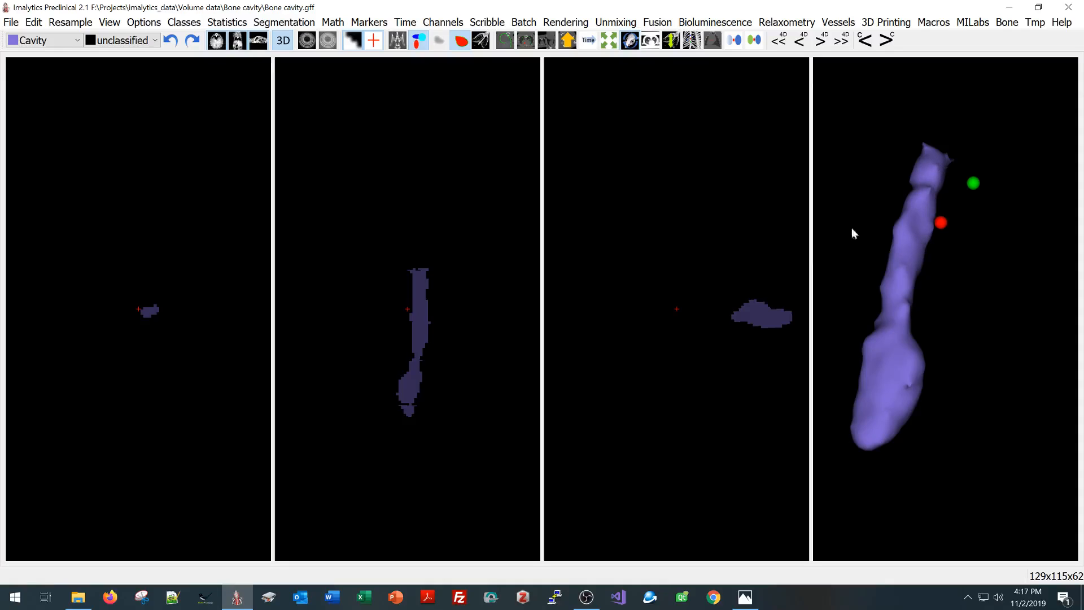
click(33, 41)
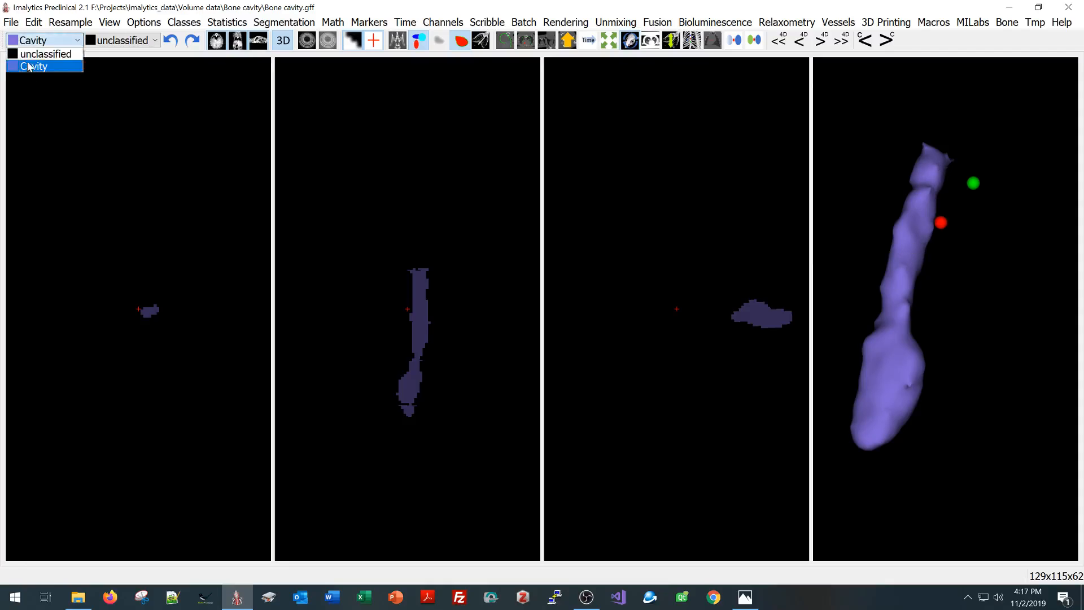
click(28, 66)
Step: Run single bone skeletonization on the Cavity input class, saving the results to a CSV file named a
click(1007, 22)
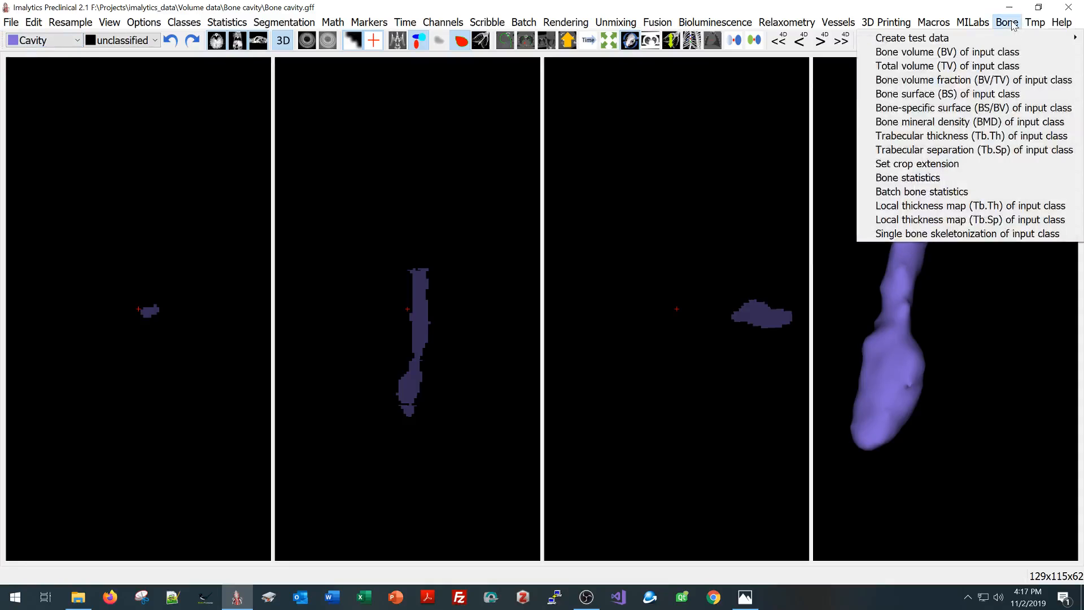
mouse_move(972, 22)
mouse_move(1006, 22)
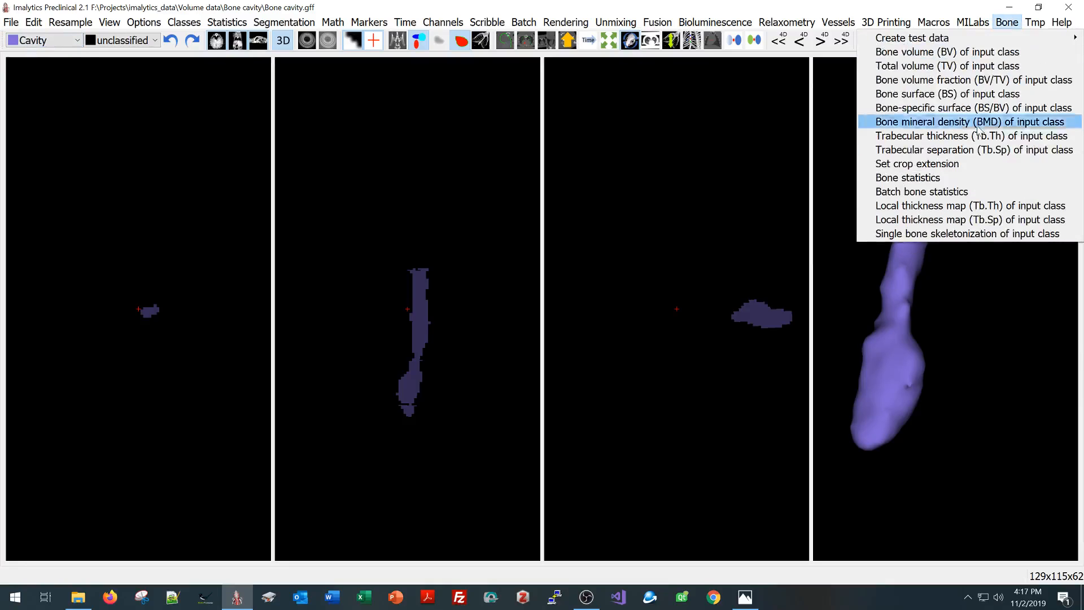
click(932, 233)
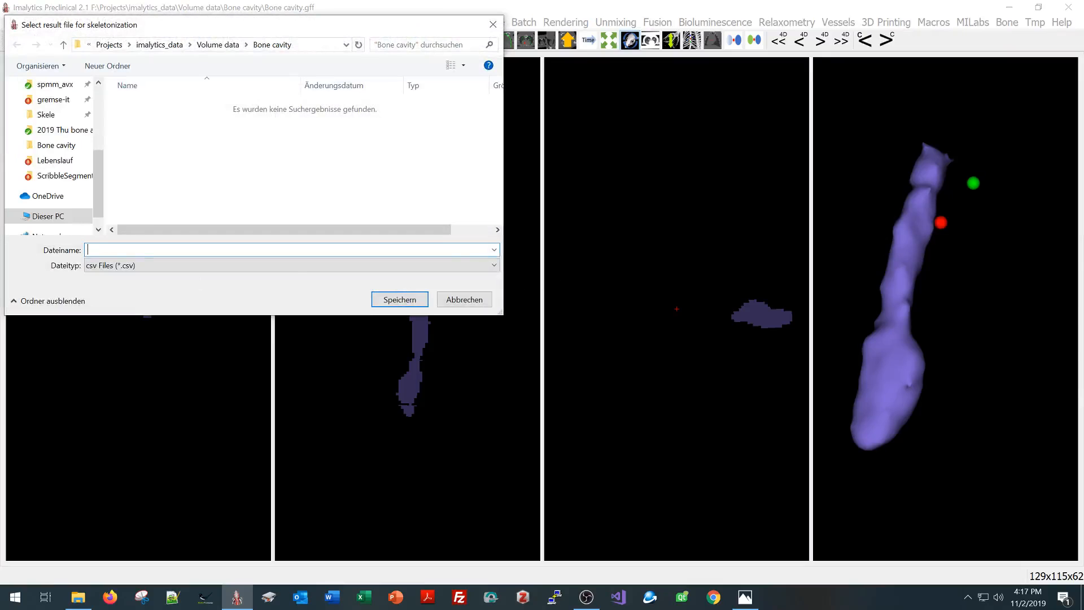
text(a)
key(Return)
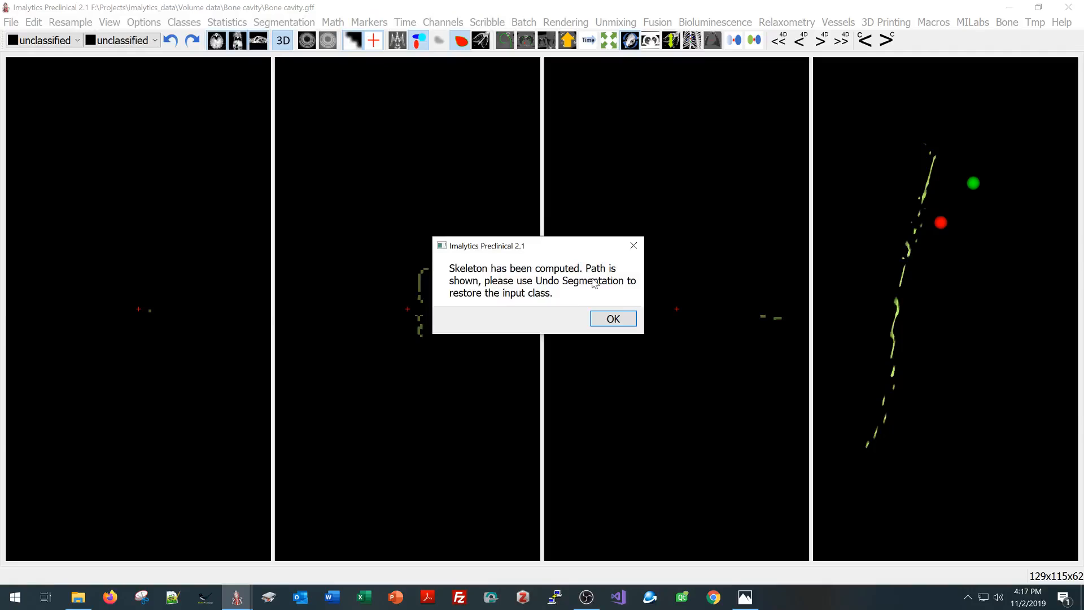
click(612, 319)
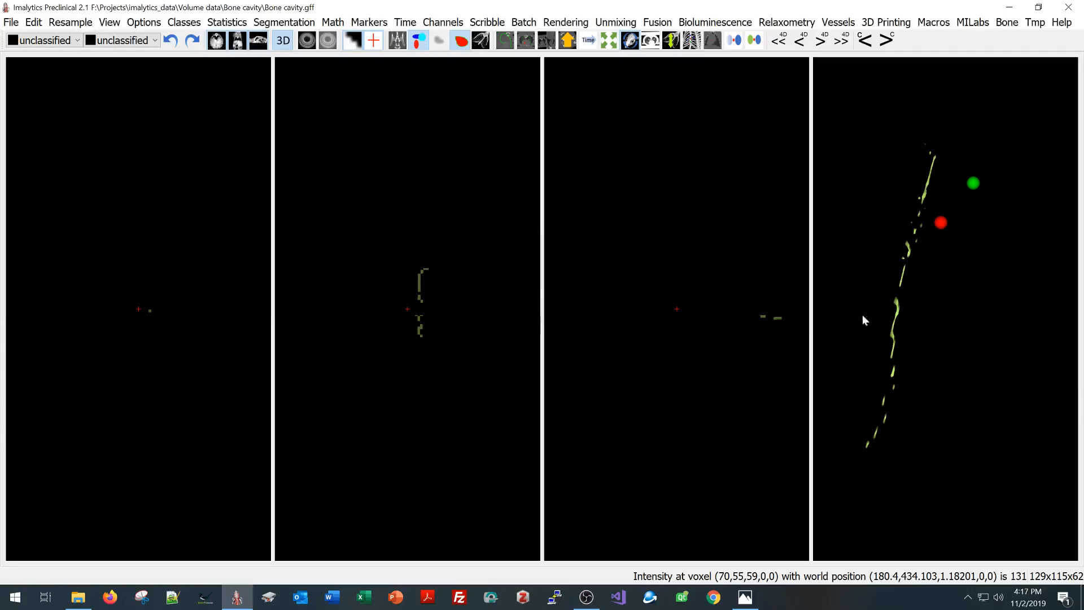
Step: Dilate the skeleton's Path class and inspect the thickened centerline in 3D
drag(947, 411, 910, 286)
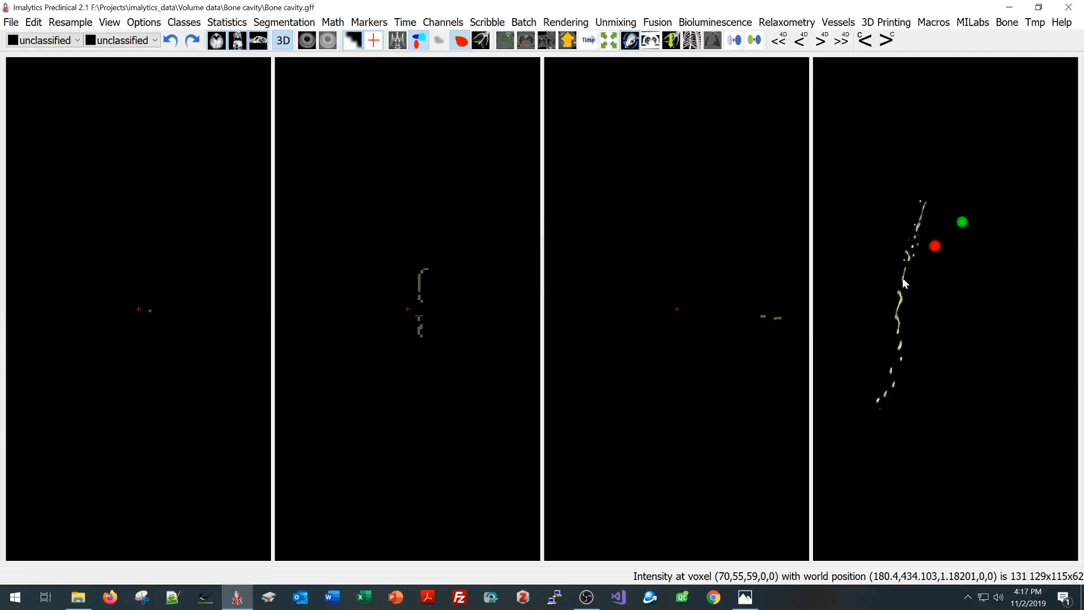
right_click(903, 279)
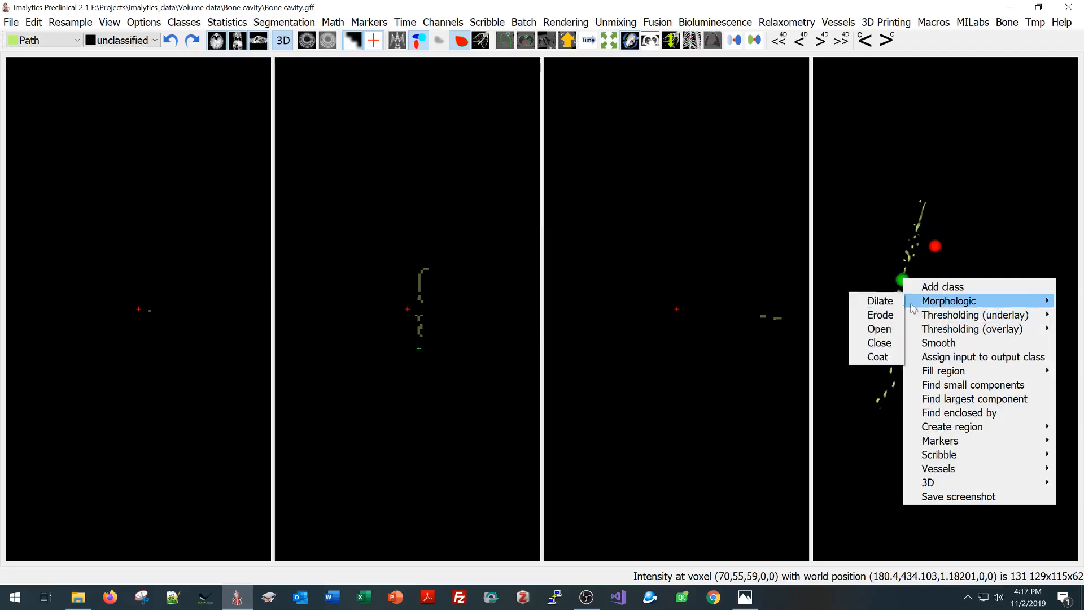
click(899, 303)
key(Return)
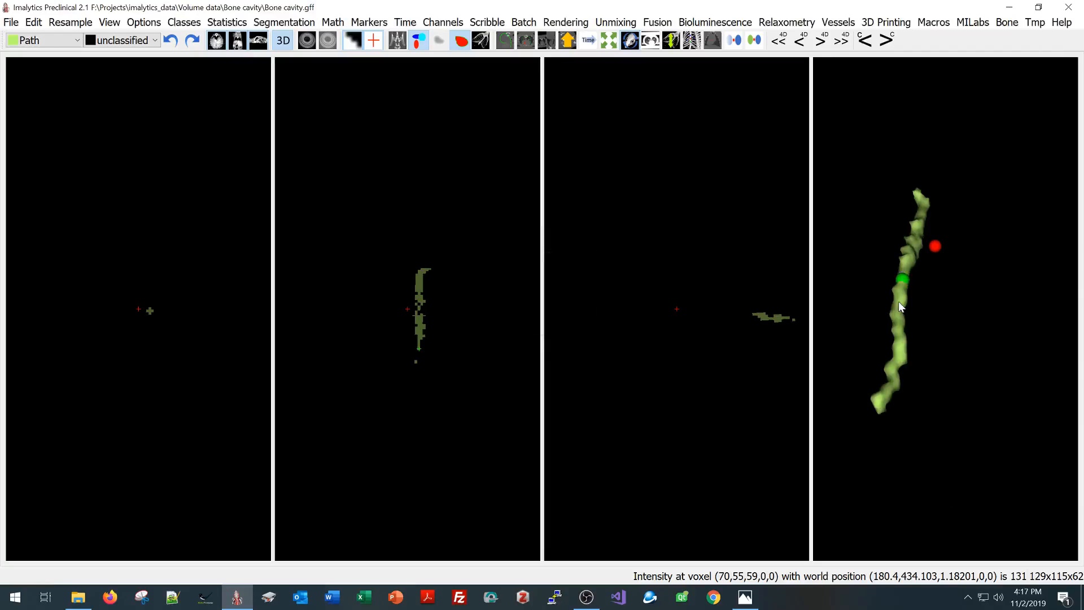
drag(888, 406, 970, 419)
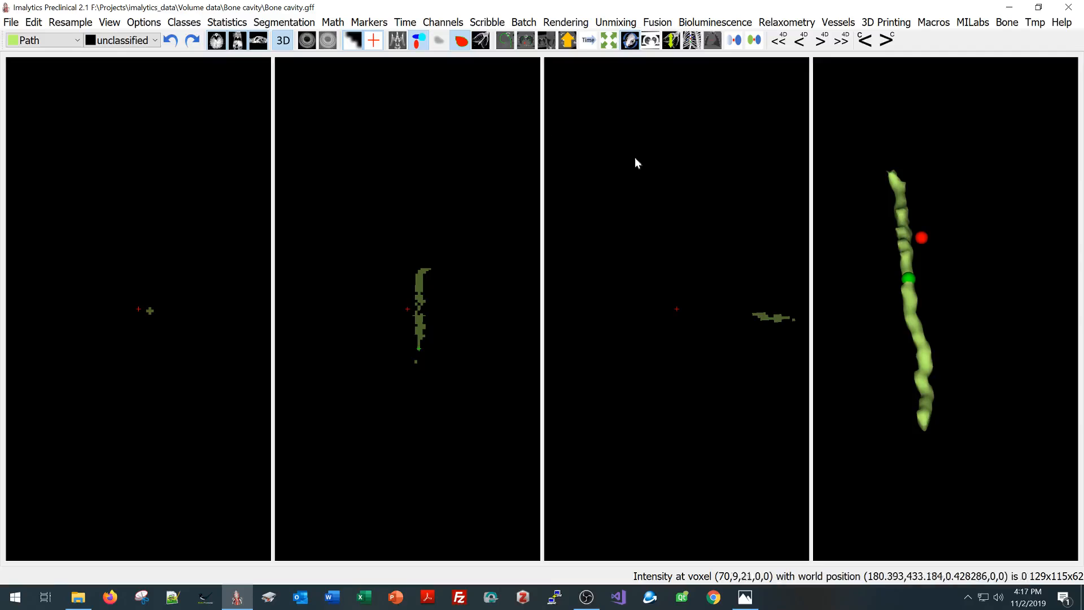
Step: Undo the path dilation and the skeletonization to restore the Cavity segmentation
click(171, 41)
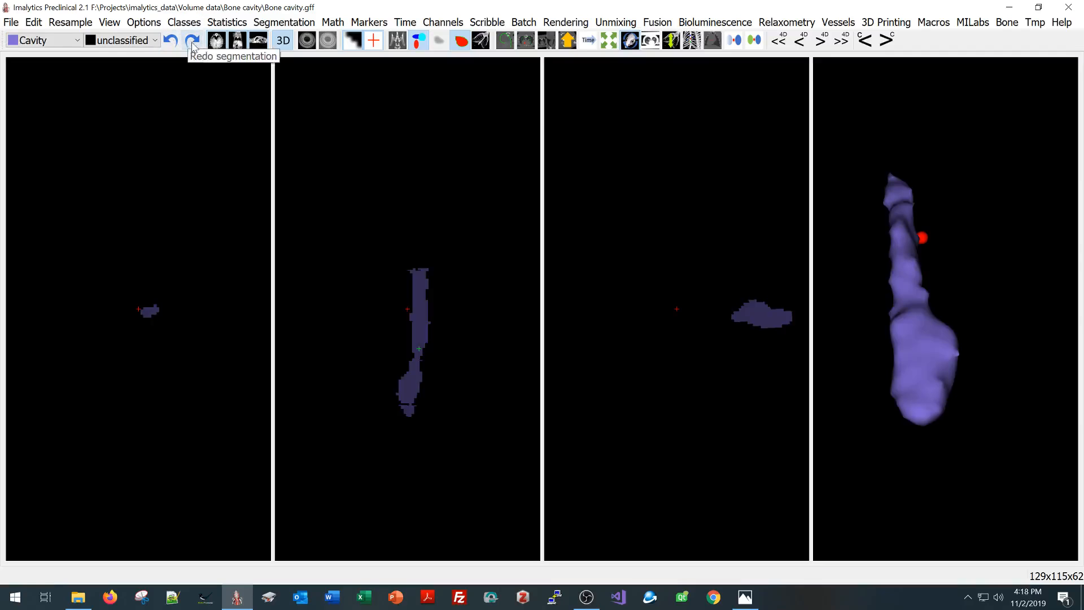
Step: Redo the skeletonization to view the path in 3D, and undo it again
click(192, 40)
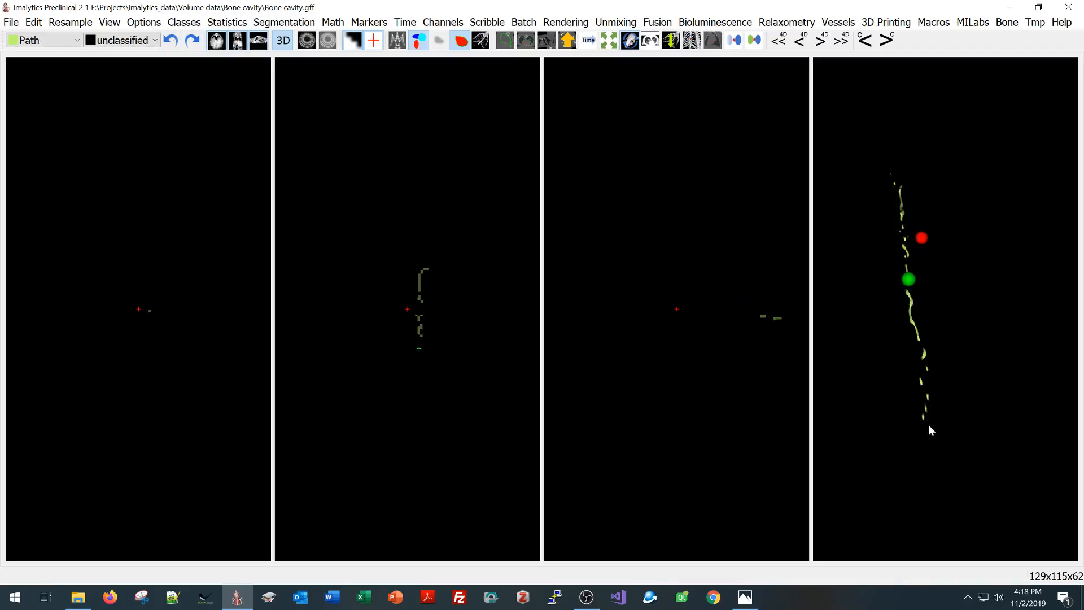
click(171, 41)
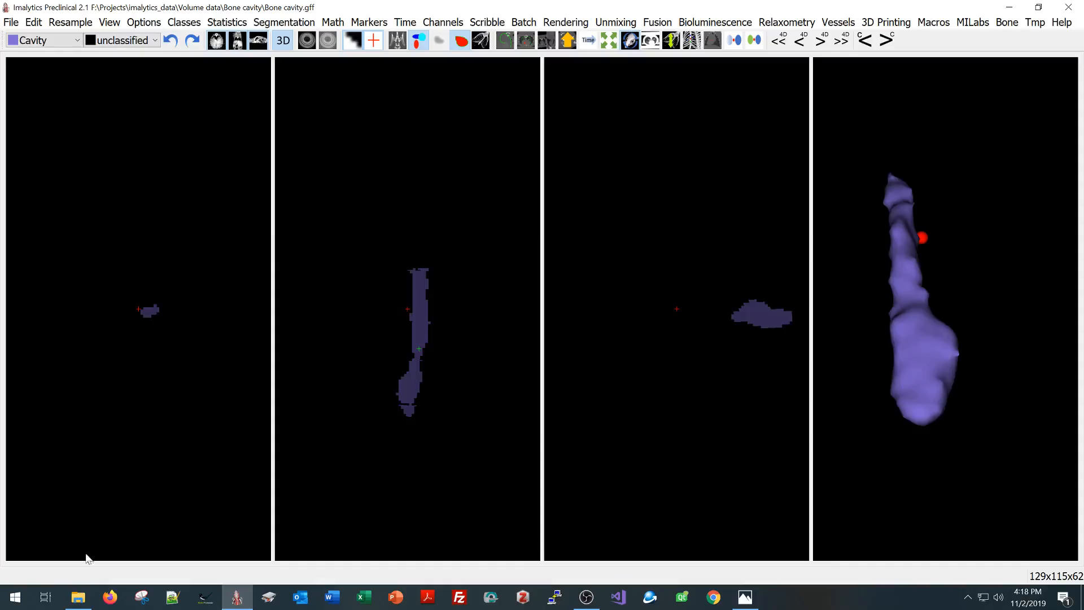
Step: Open a.csv from the Bone cavity folder in Excel and examine its positionAlongDirection column
click(78, 597)
click(463, 433)
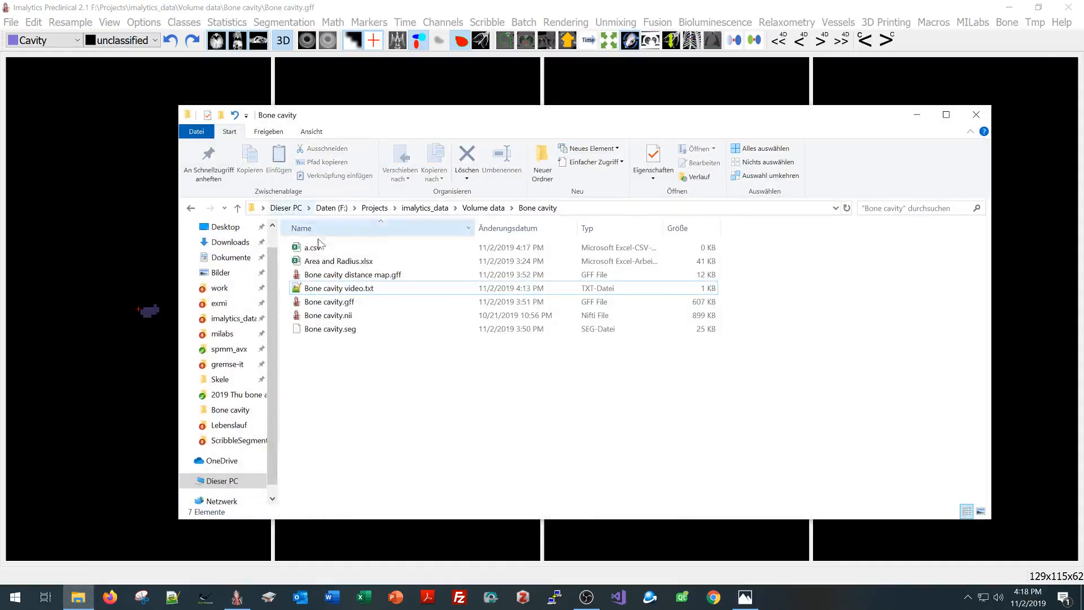
double_click(313, 249)
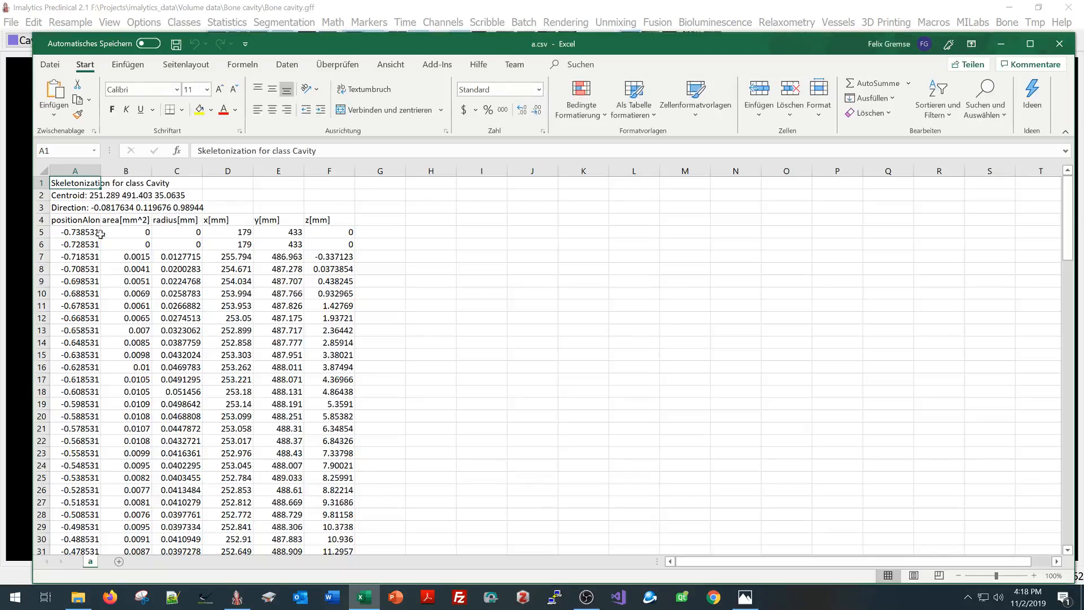
click(61, 220)
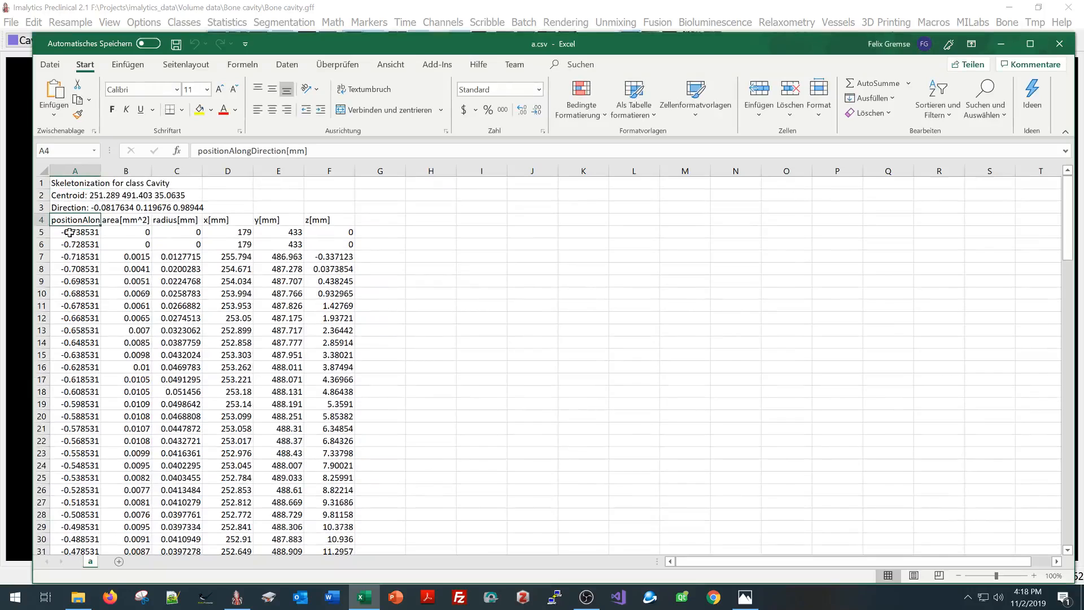
click(69, 232)
click(79, 219)
click(71, 258)
Step: Switch back to Imalytics Preclinical and inspect the cavity's shape along its long axis in 3D
click(307, 7)
drag(887, 320, 879, 167)
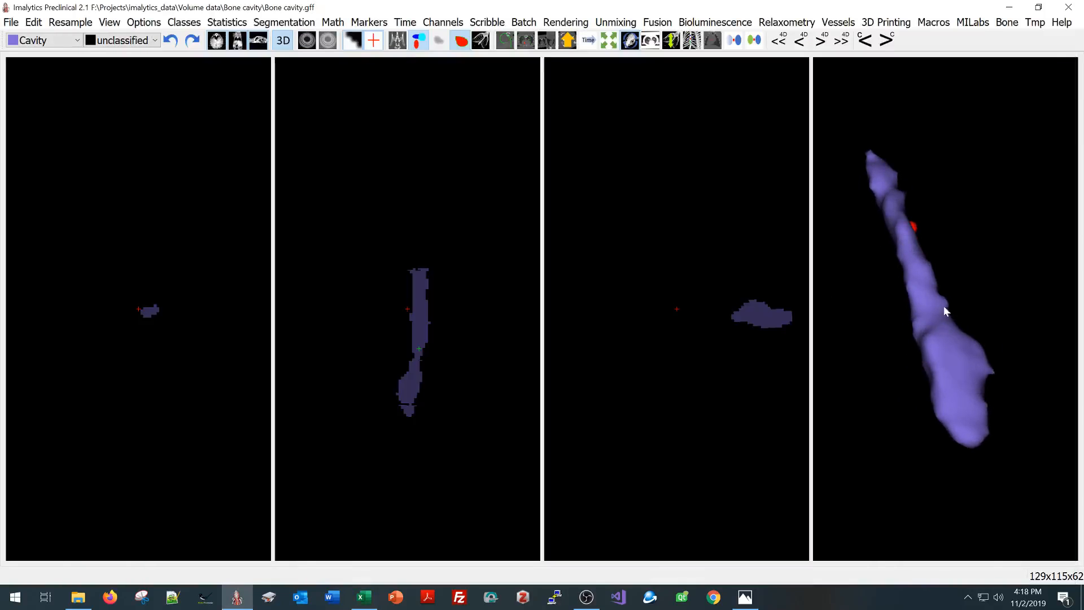
drag(947, 378, 951, 412)
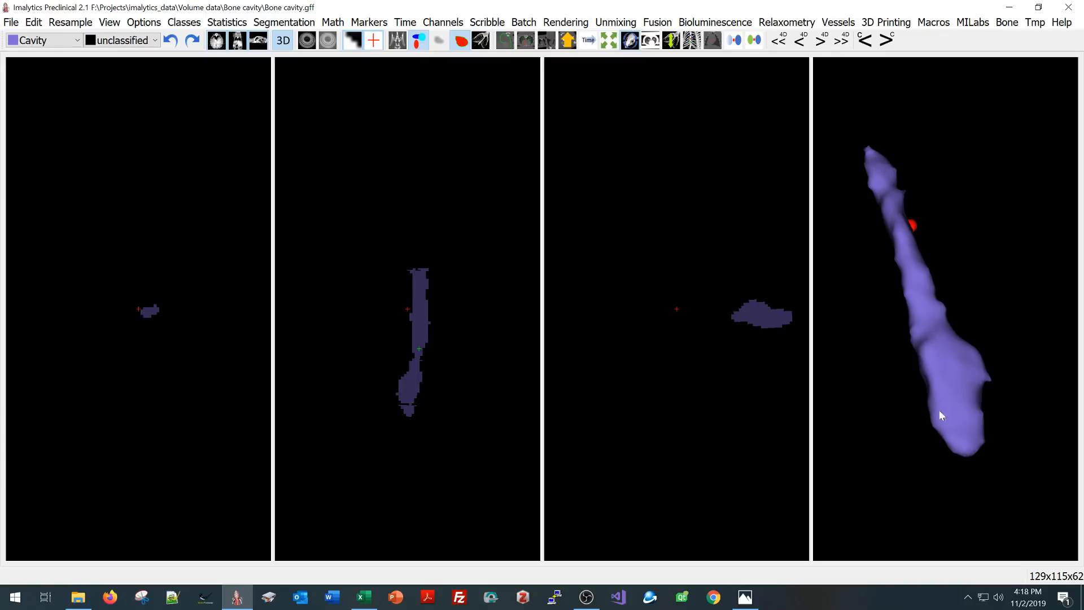
Step: Switch to Excel and insert a scatter line chart of area[mm^2] against positionAlongDirection[mm], covering all data rows
key(alt+Tab)
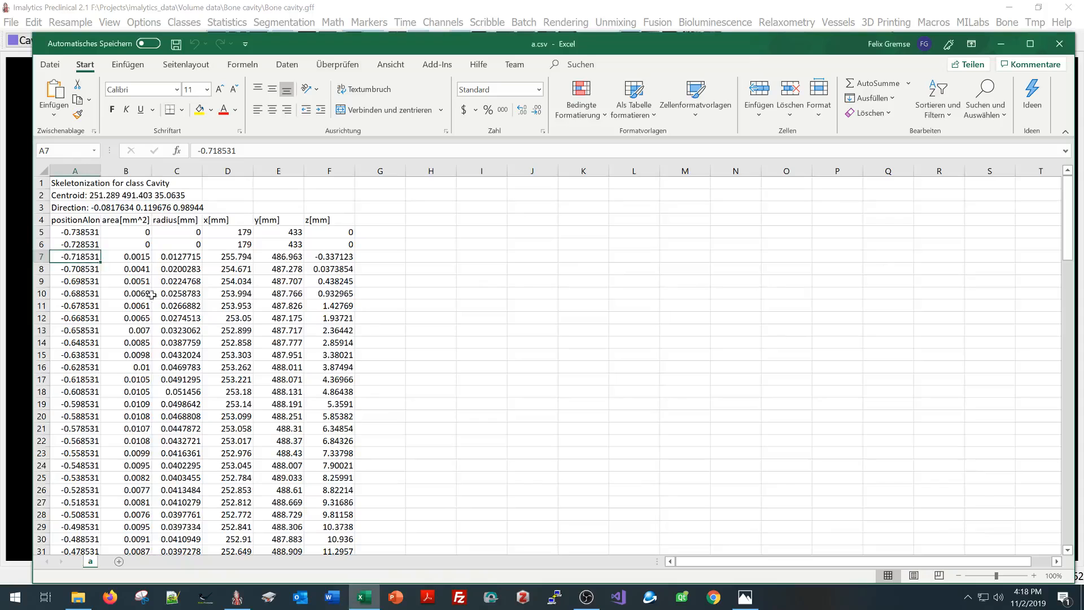
click(97, 221)
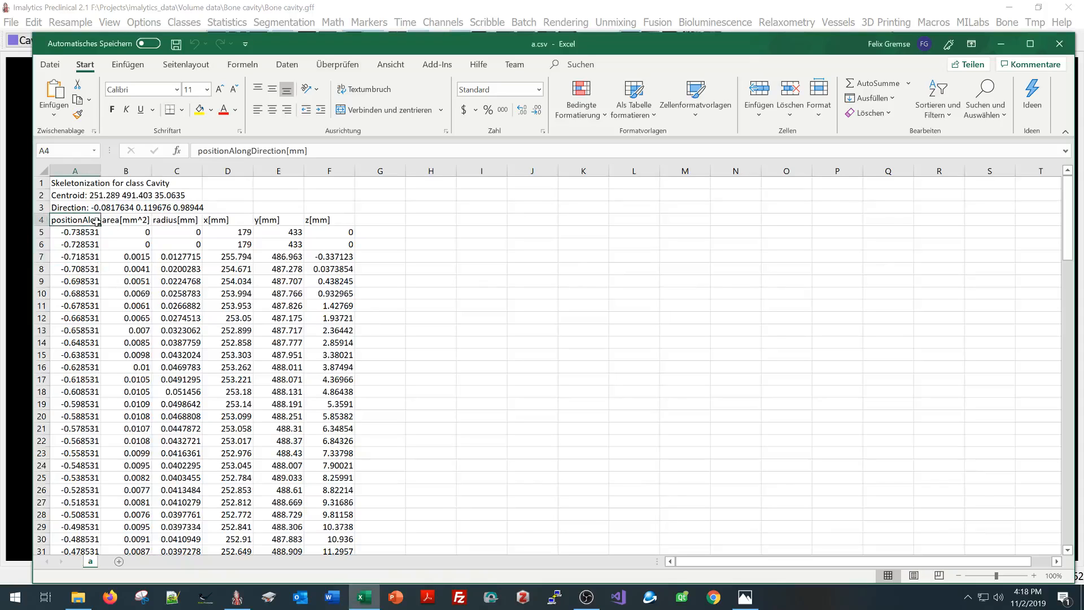
key(shift+Right)
key(ctrl+shift+Down)
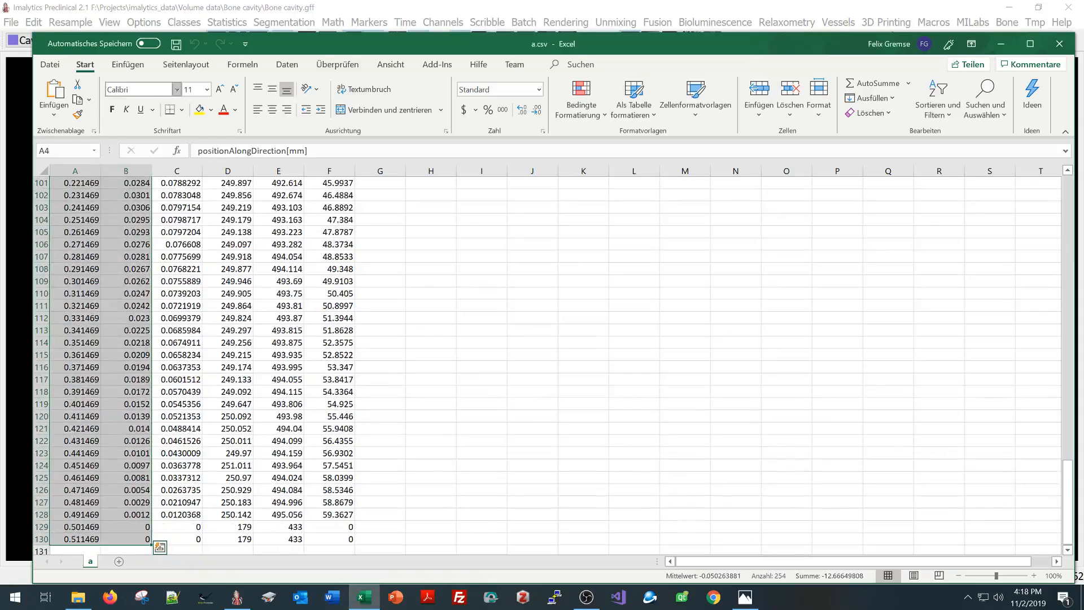
click(127, 64)
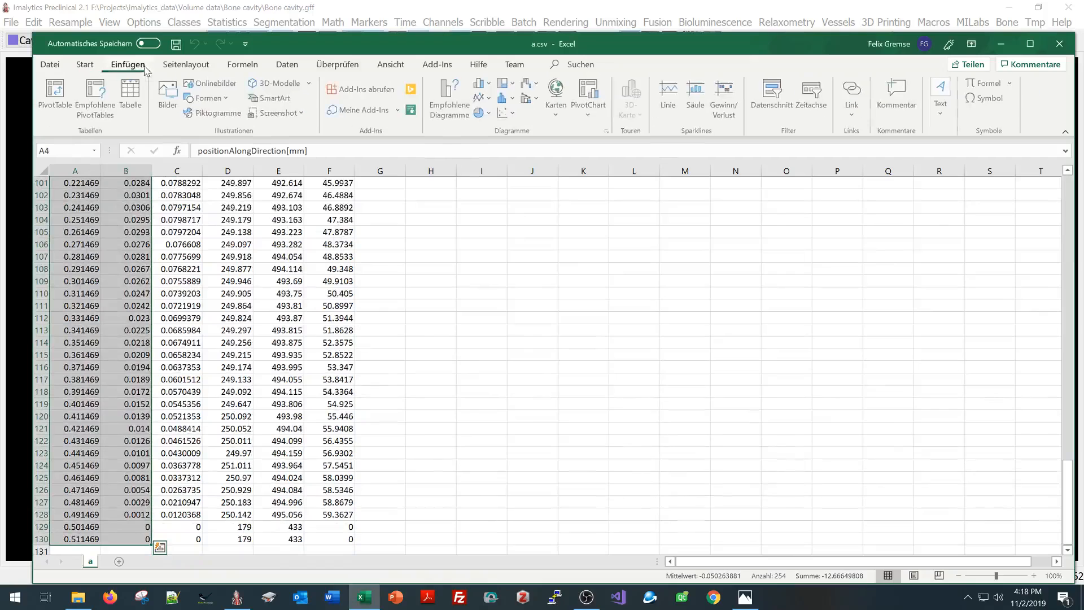
click(509, 113)
click(516, 195)
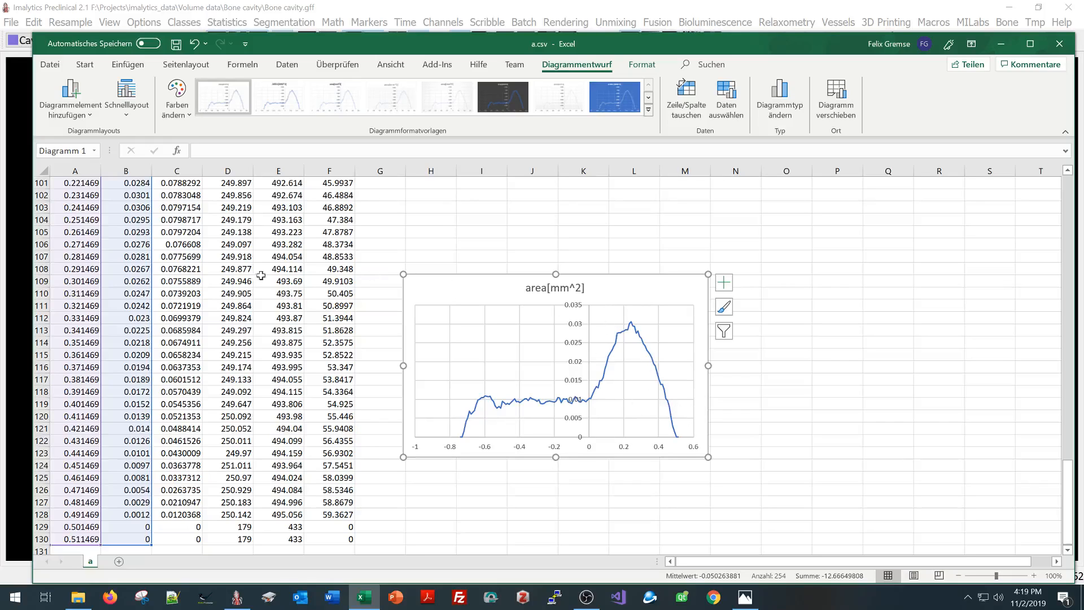
Step: Change the chart's plotted data from the area column to the radius[mm] column
scroll(218, 249, up, 5)
scroll(215, 254, down, 3)
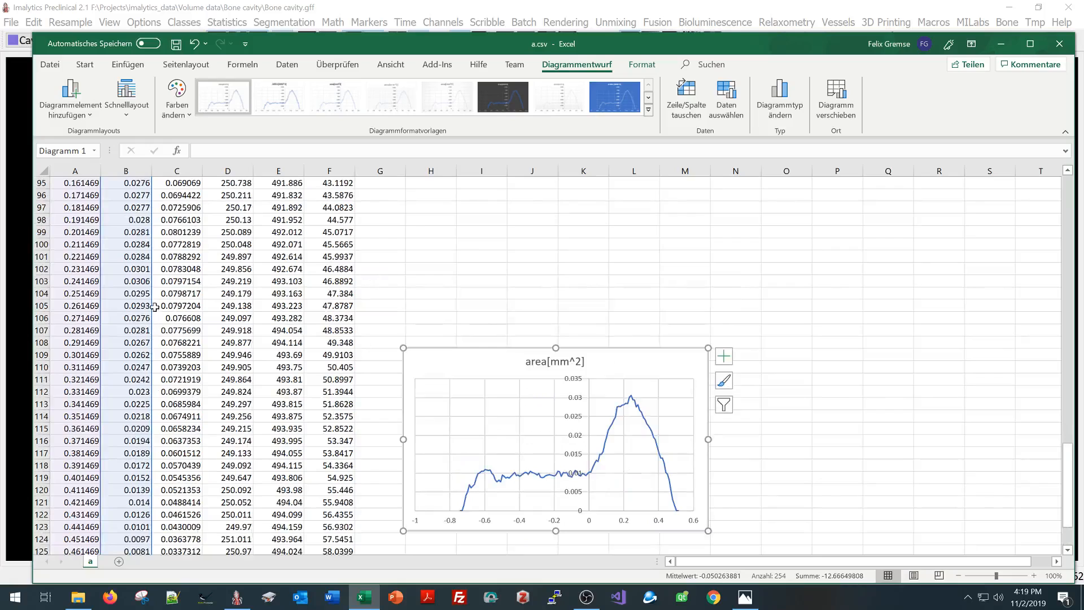
drag(152, 307, 164, 312)
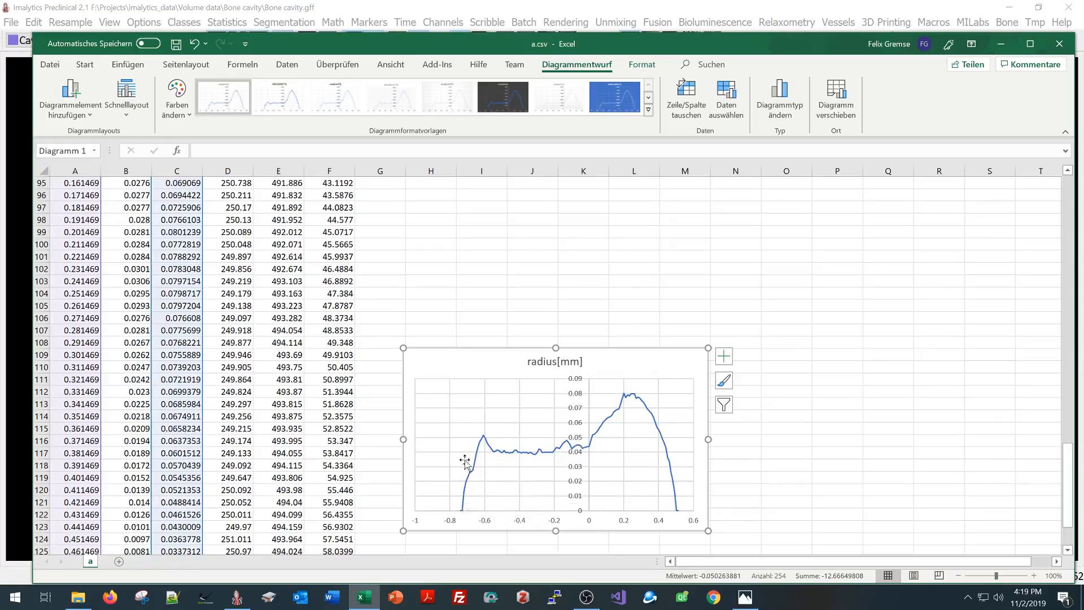
Step: Switch to Imalytics Preclinical and compute the distance map inside the Cavity input class
click(237, 597)
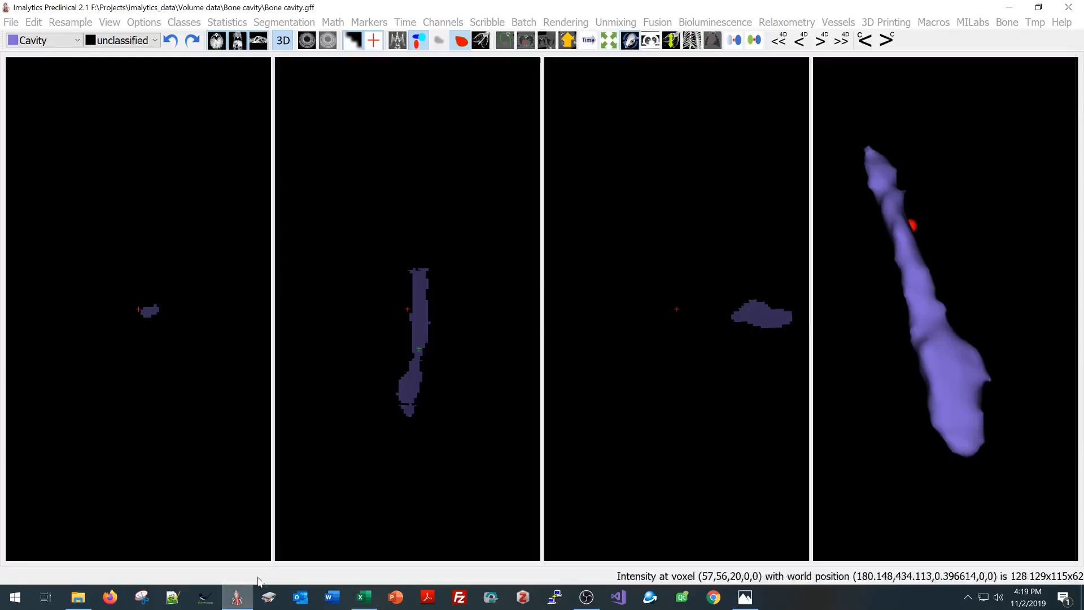
right_click(920, 275)
click(838, 225)
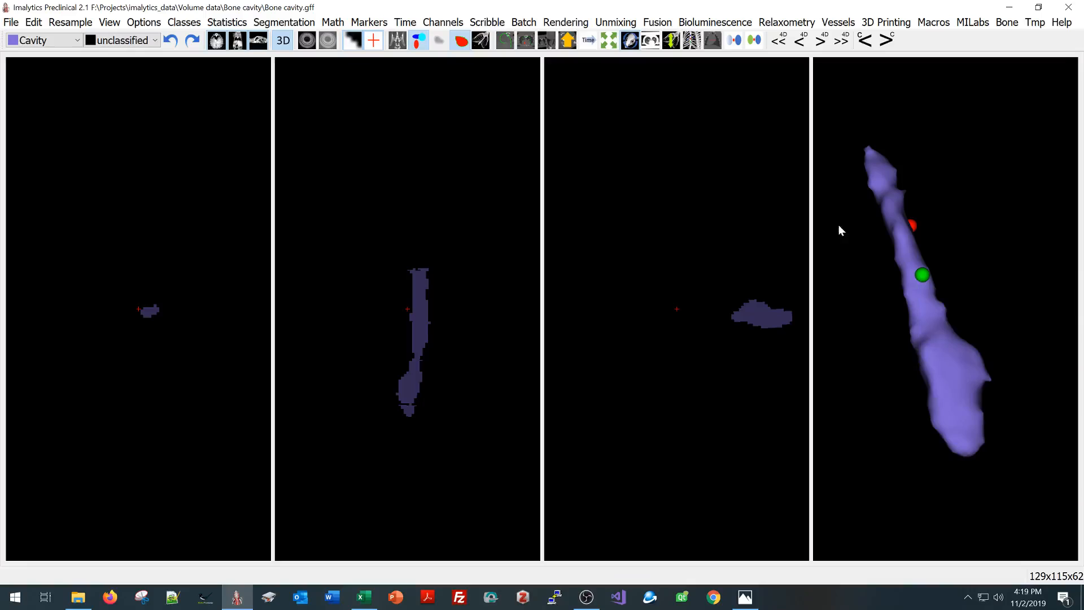
click(838, 22)
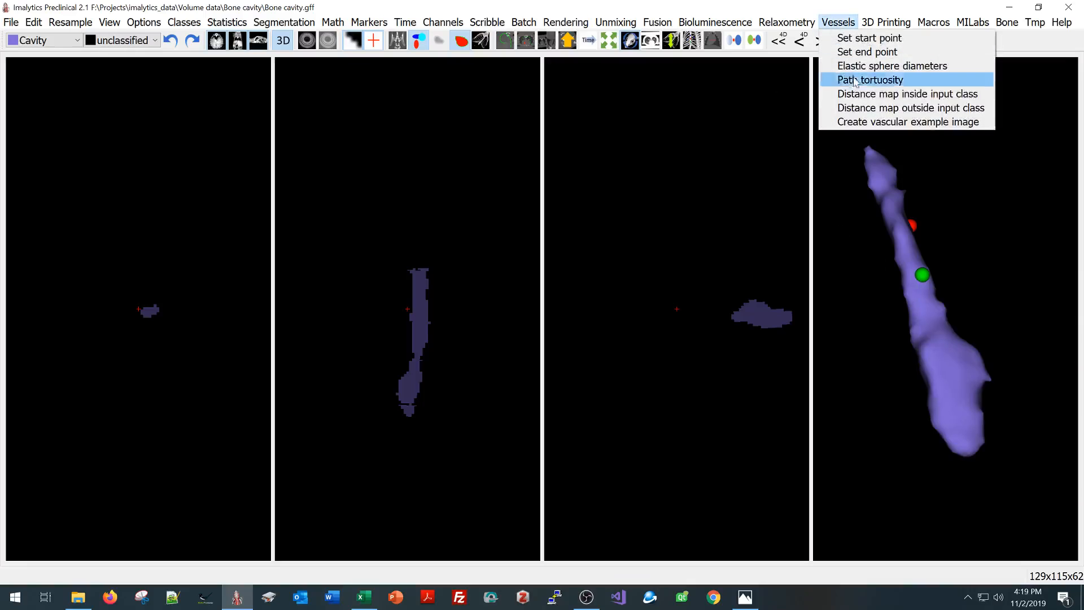
click(862, 93)
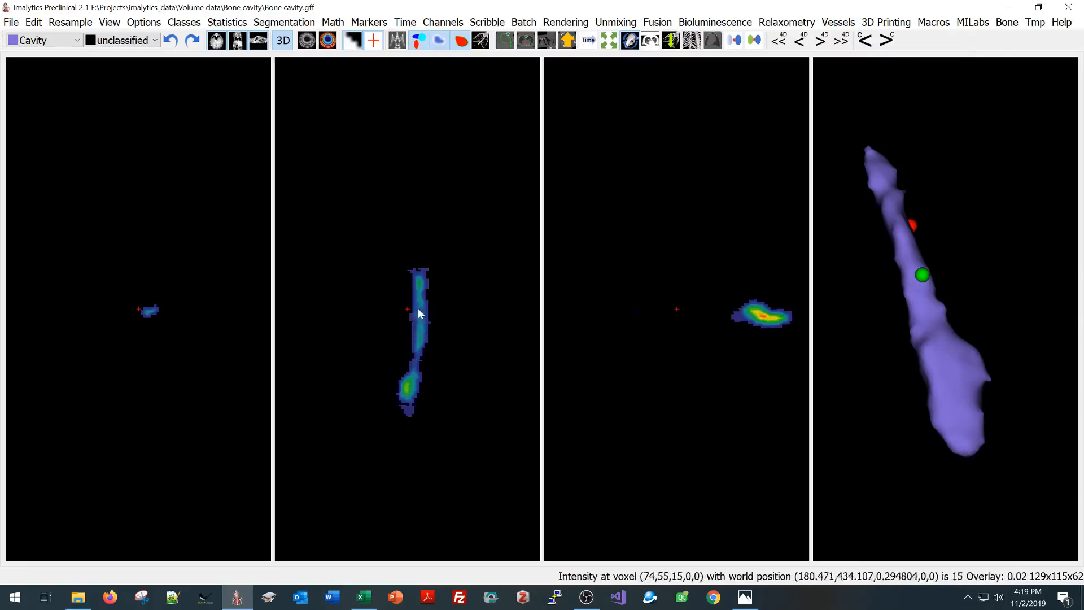
Step: Show the CT underlay, examine the distance map overlay in the slice views, and hide the segmentation
click(396, 42)
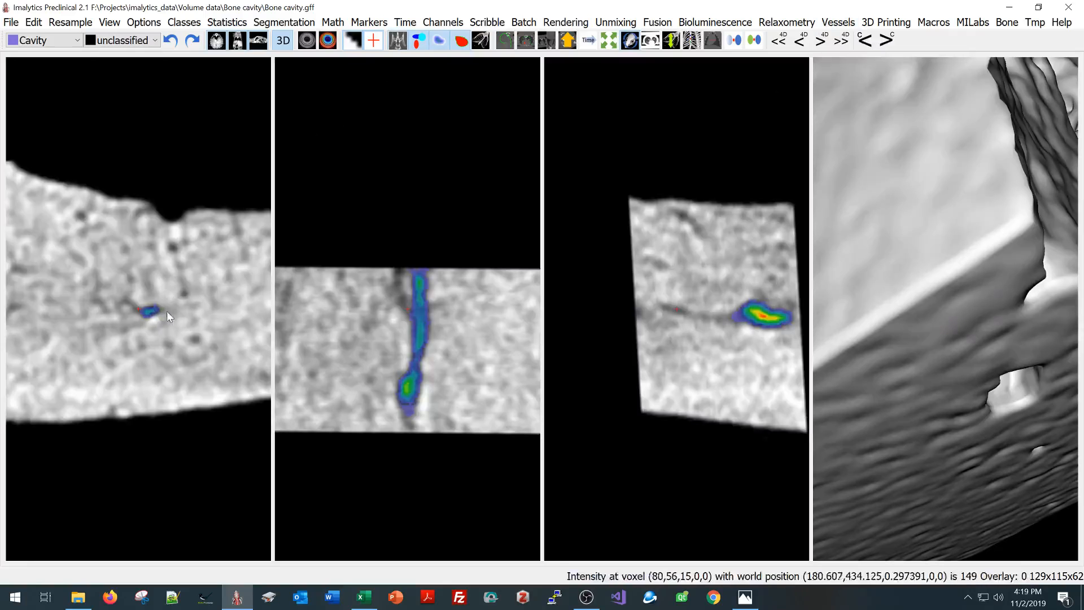
drag(155, 315, 159, 284)
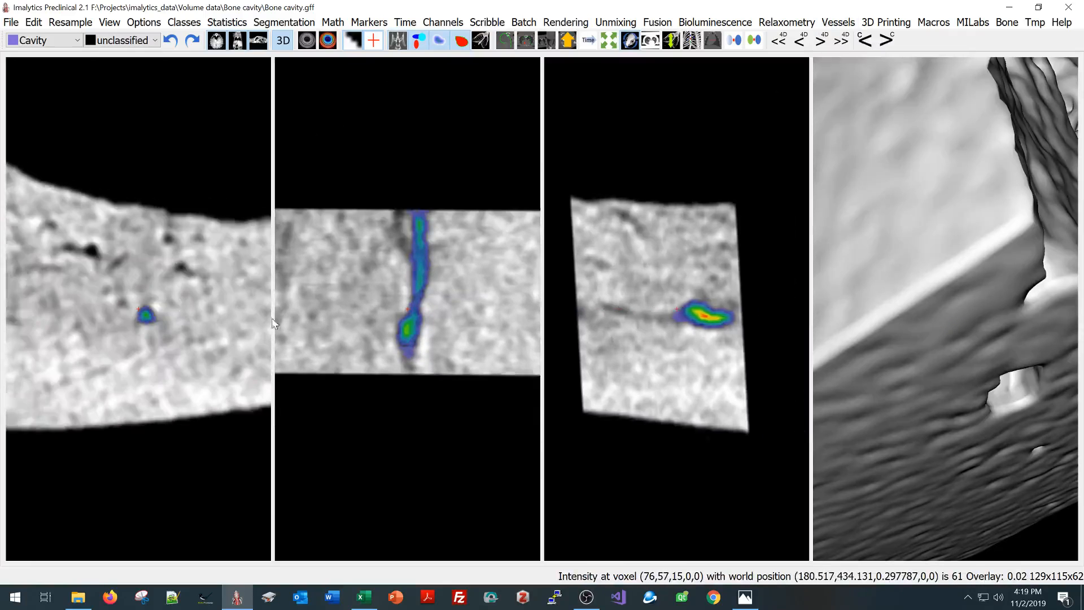
scroll(411, 286, up, 4)
mouse_move(420, 289)
mouse_down()
mouse_move(418, 277)
mouse_move(417, 286)
mouse_up()
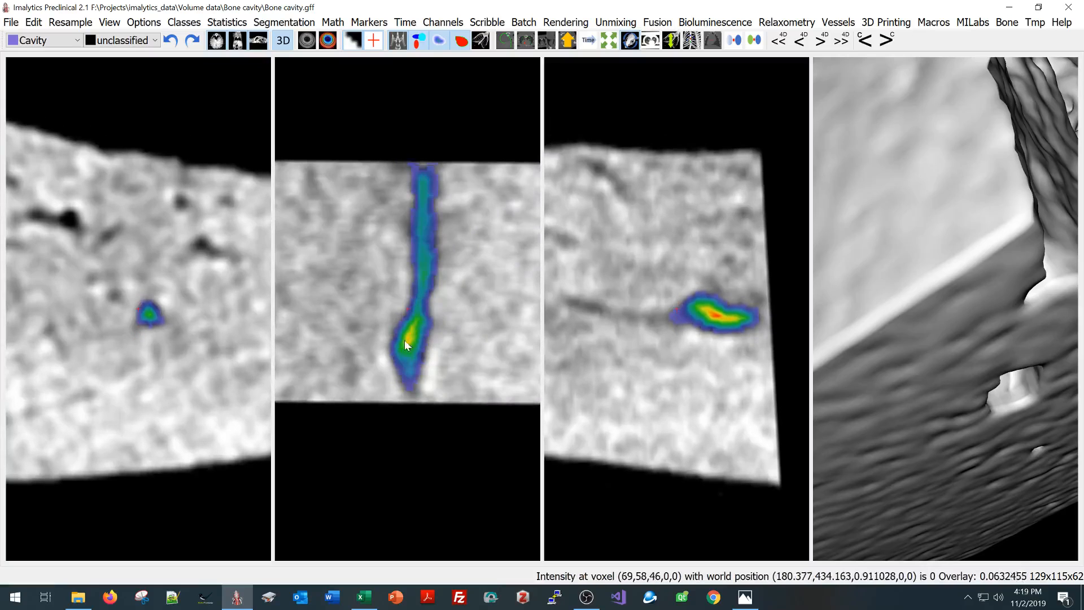
click(422, 41)
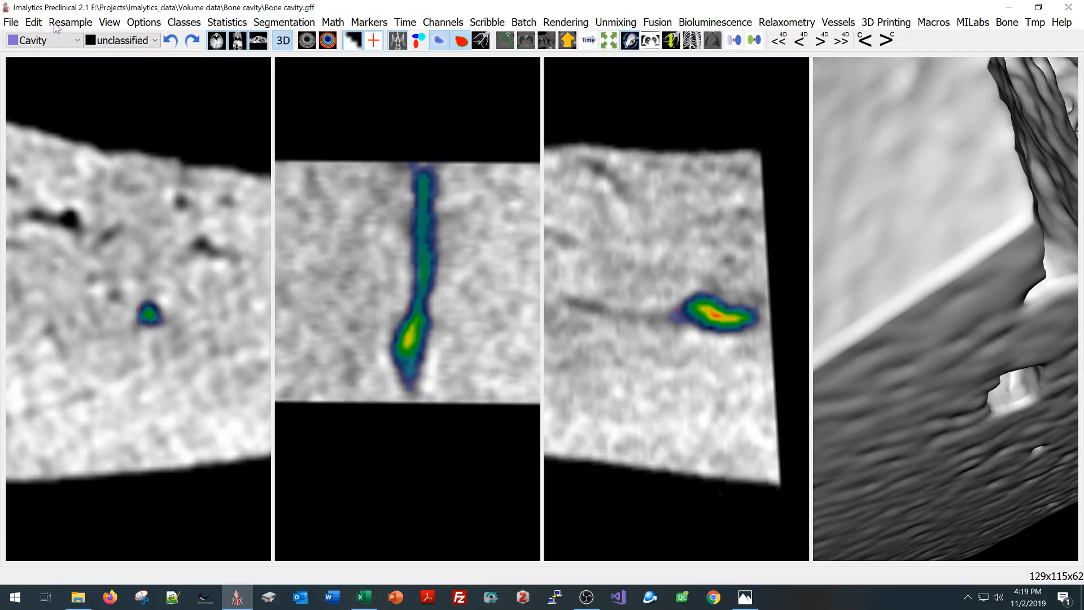
Step: Load the example data set of the Bone cavity tutorial
click(10, 25)
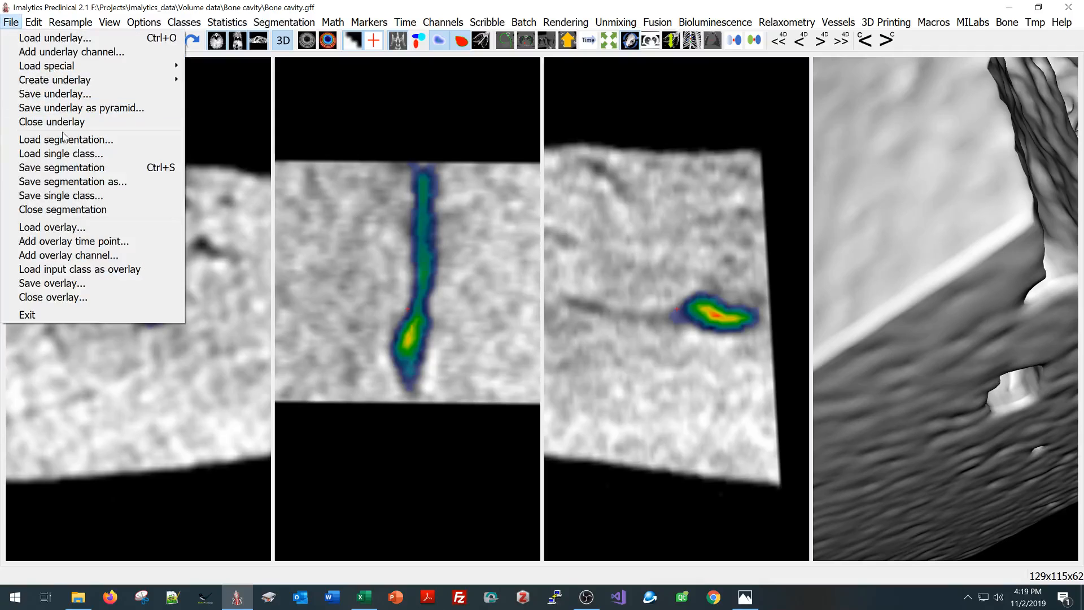
mouse_move(1052, 28)
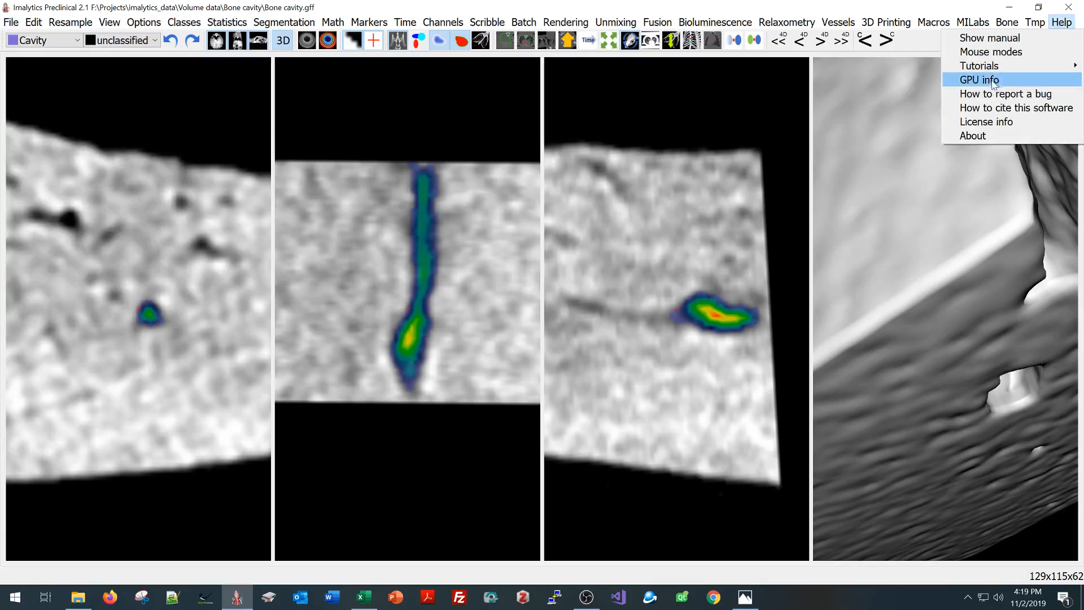
mouse_move(993, 67)
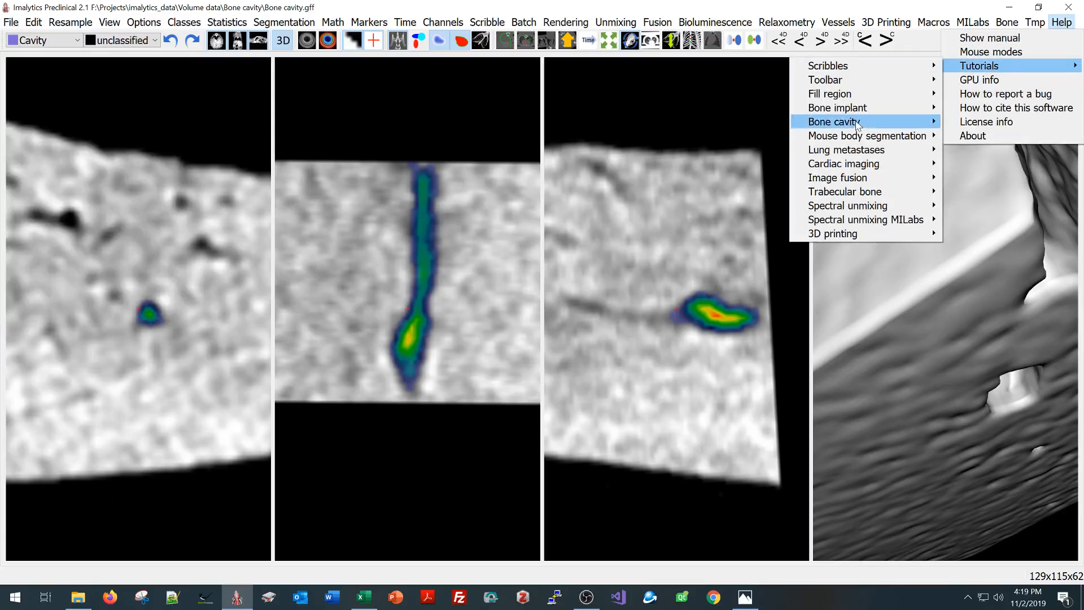
mouse_move(855, 125)
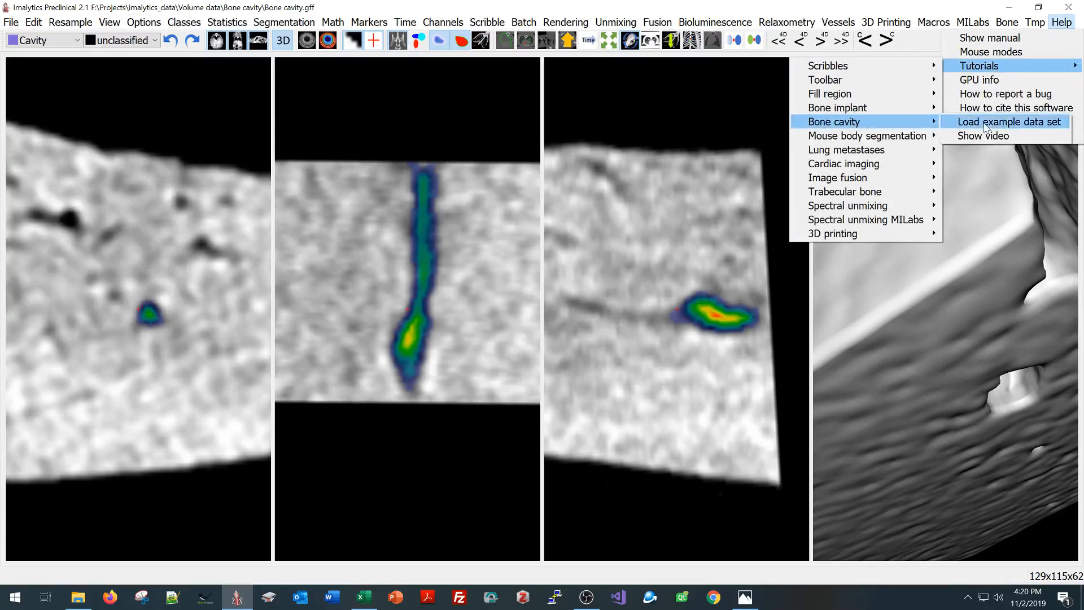
click(1009, 122)
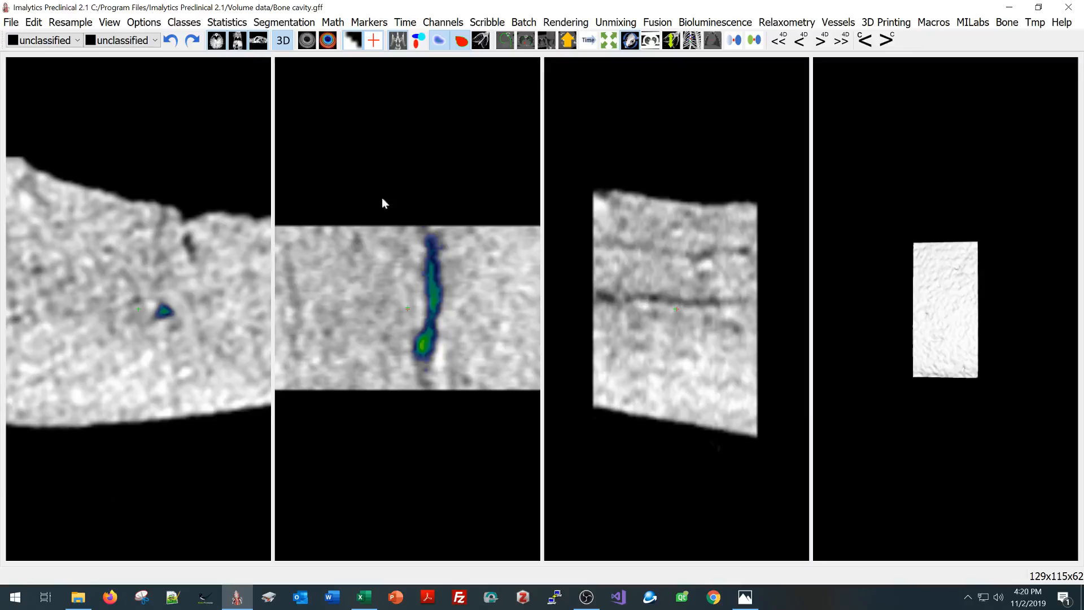
Step: Show the example's segmentation and inspect the cylinder and matchstick regions in 3D
click(417, 40)
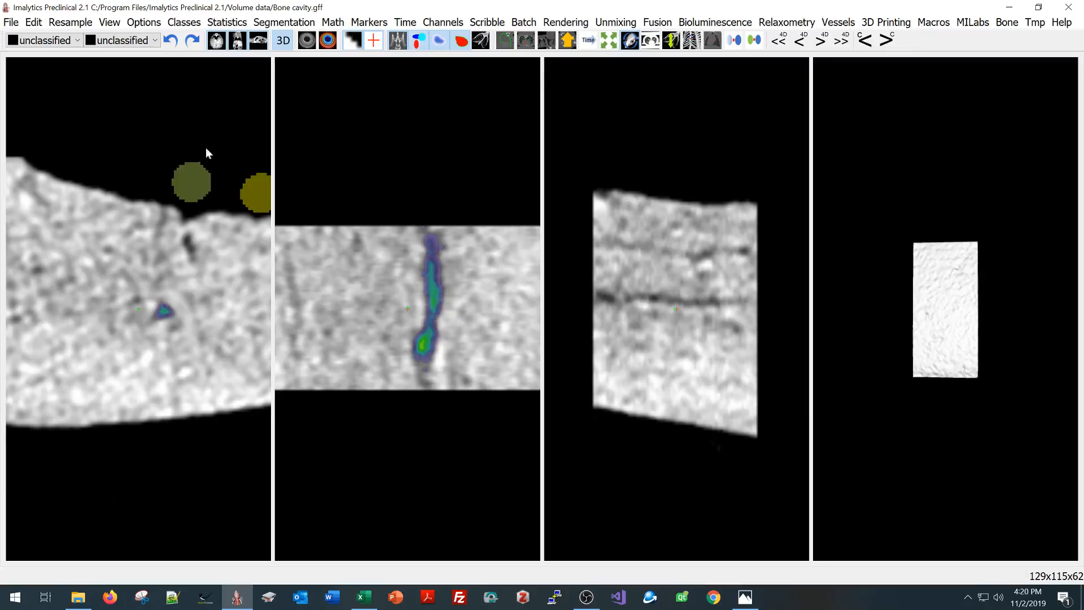
scroll(206, 147, down, 2)
drag(995, 310, 947, 255)
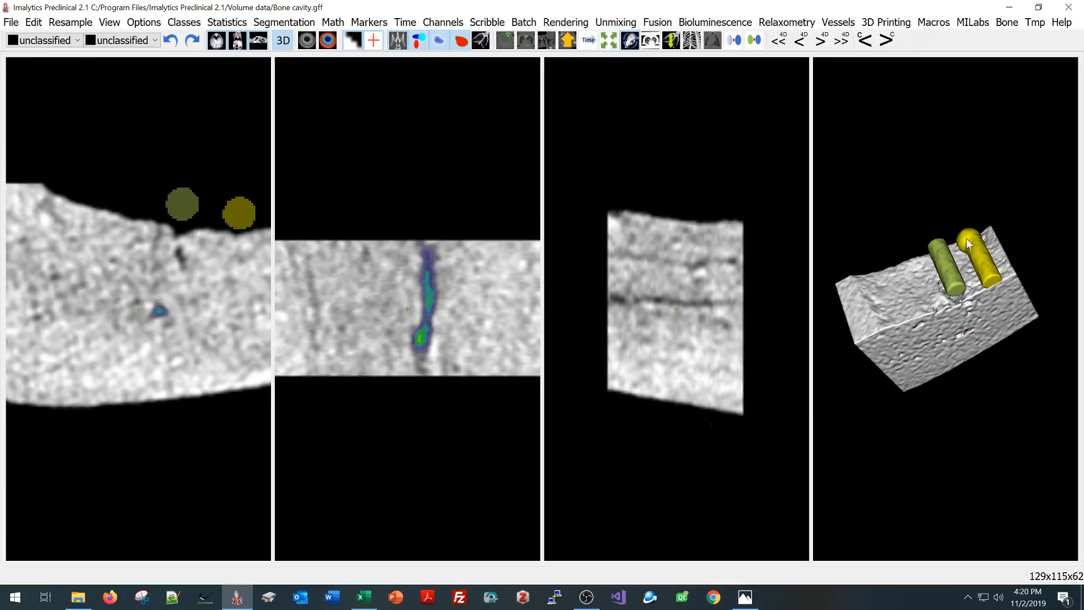
Step: Measure the green cylinder's diameter in the axial slice
click(712, 42)
drag(166, 204, 198, 204)
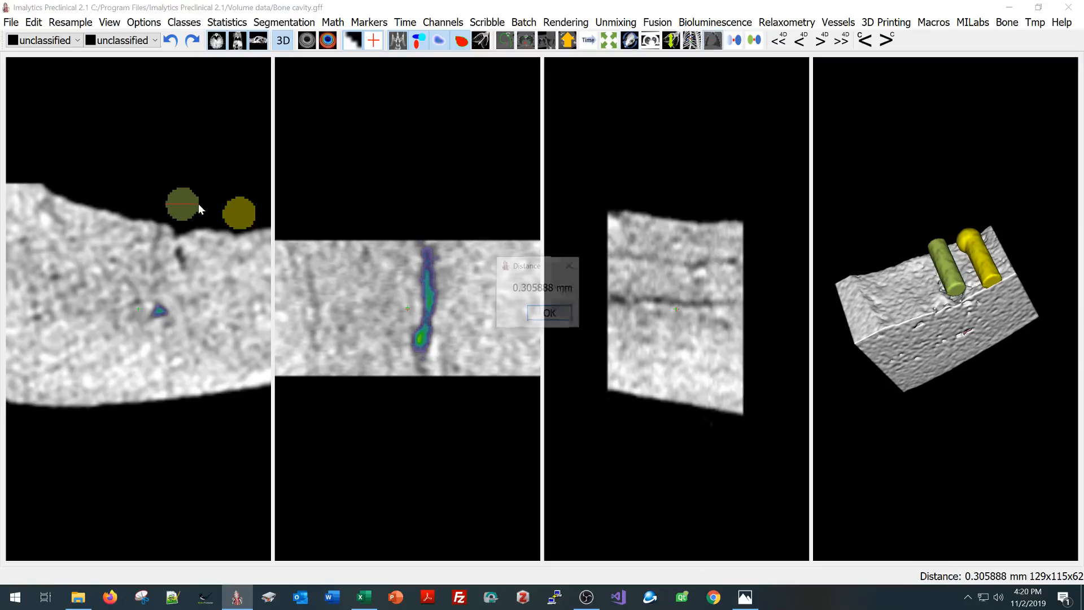
click(550, 314)
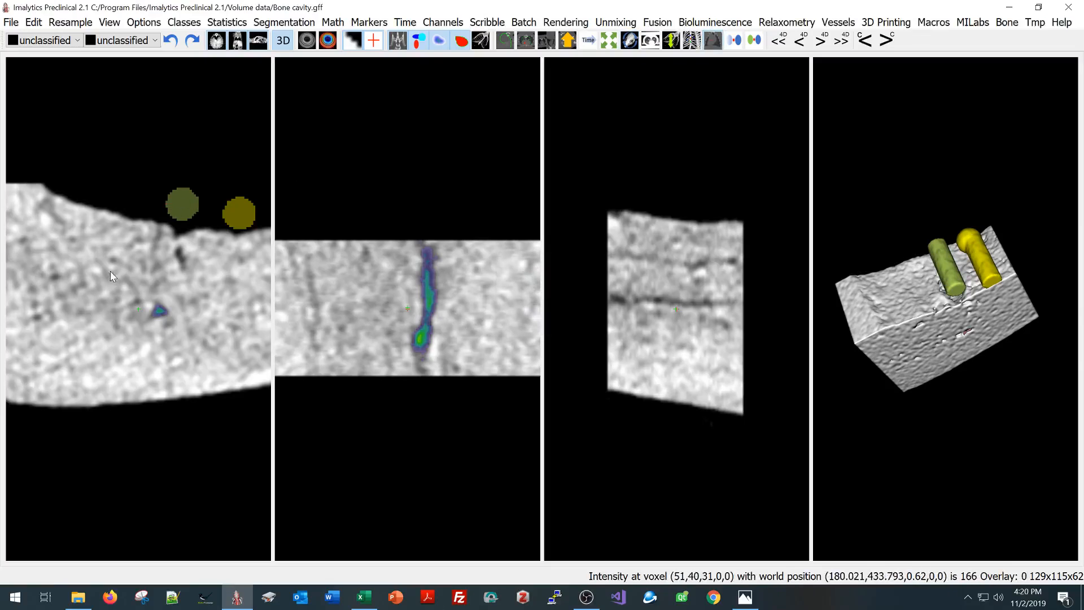
Step: Try to create a cylinder region in the axial slice
right_click(101, 254)
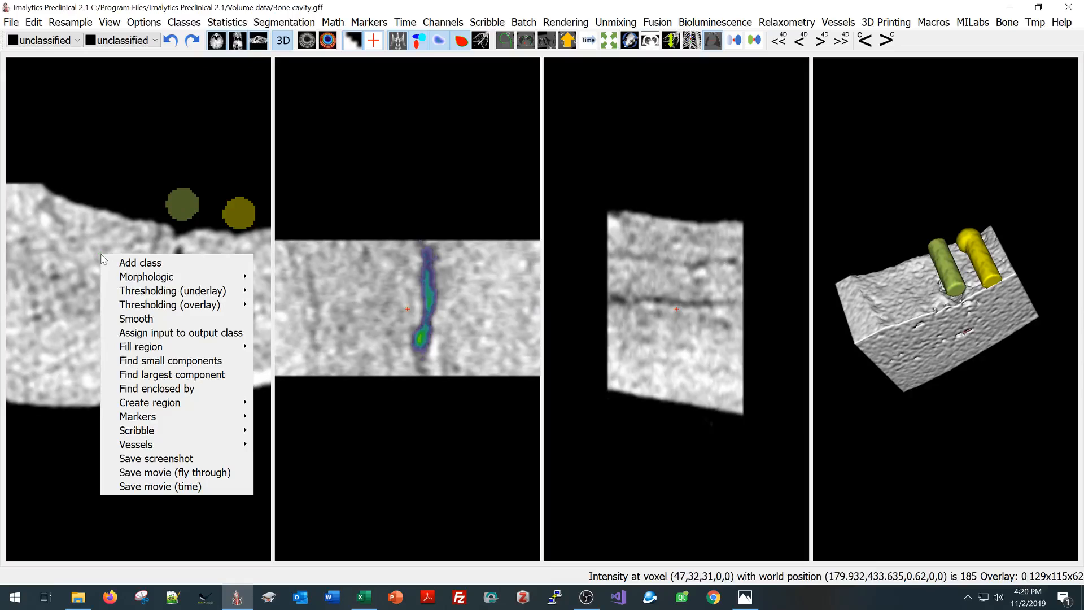
mouse_move(162, 403)
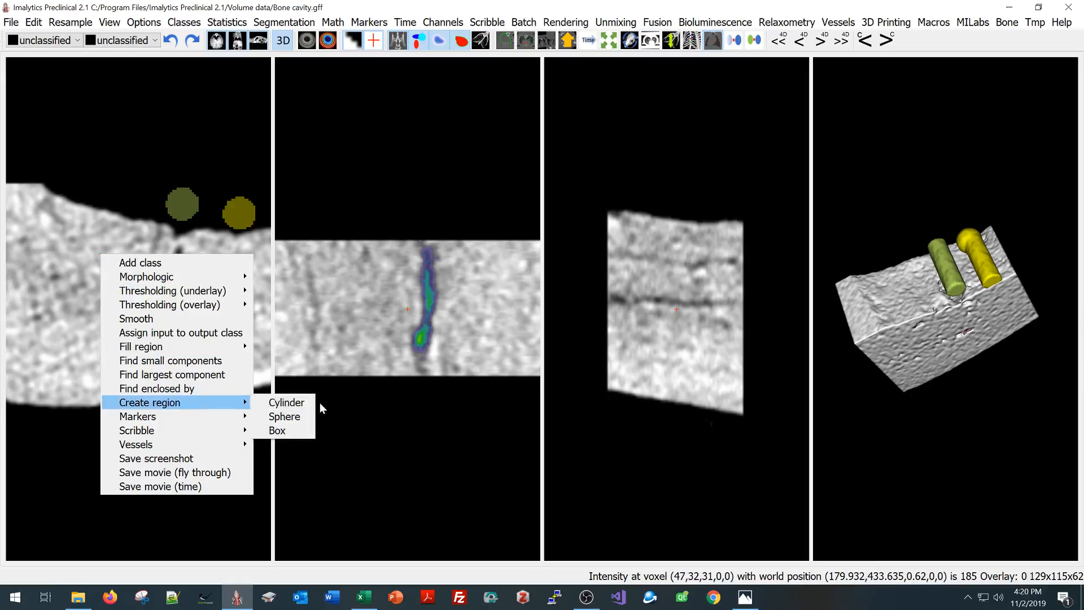
click(288, 402)
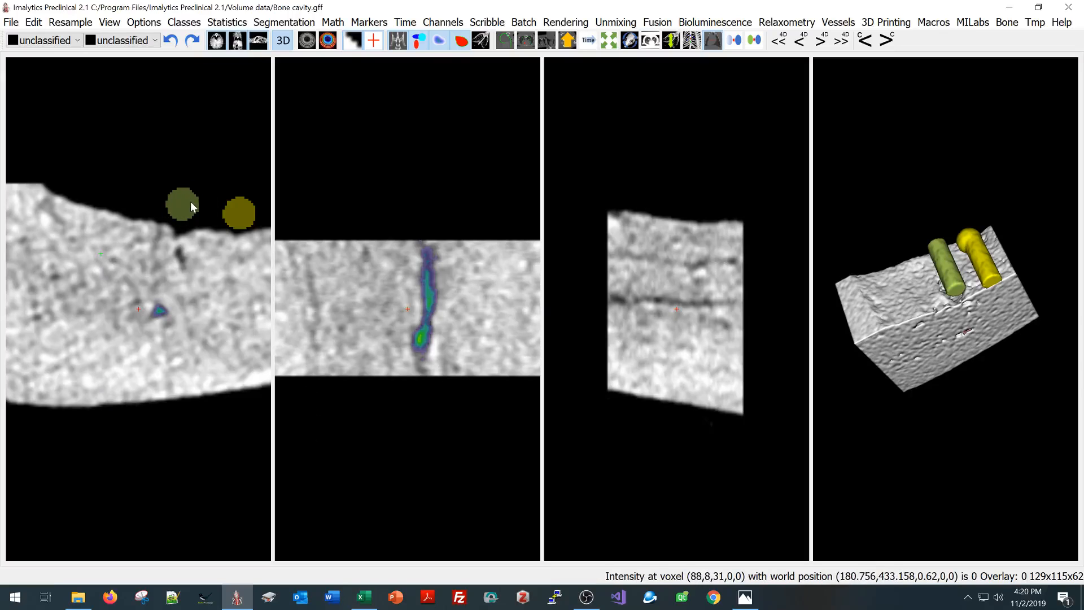
Step: Switch to the Photos app and examine Figure Skeleton.png, which compares the cavity, cylinder and matchstick profiles
click(745, 598)
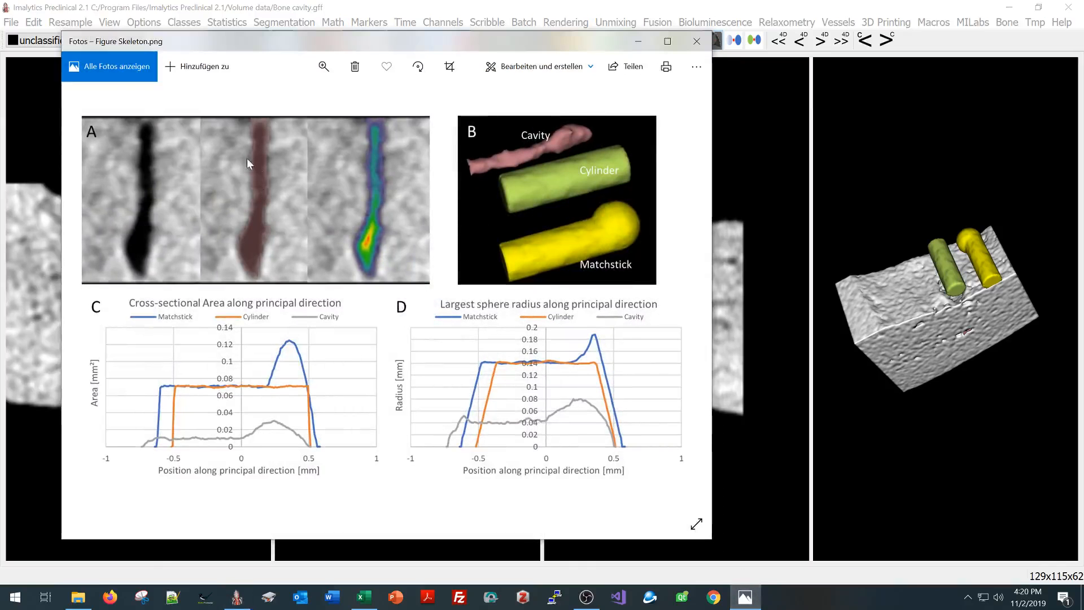